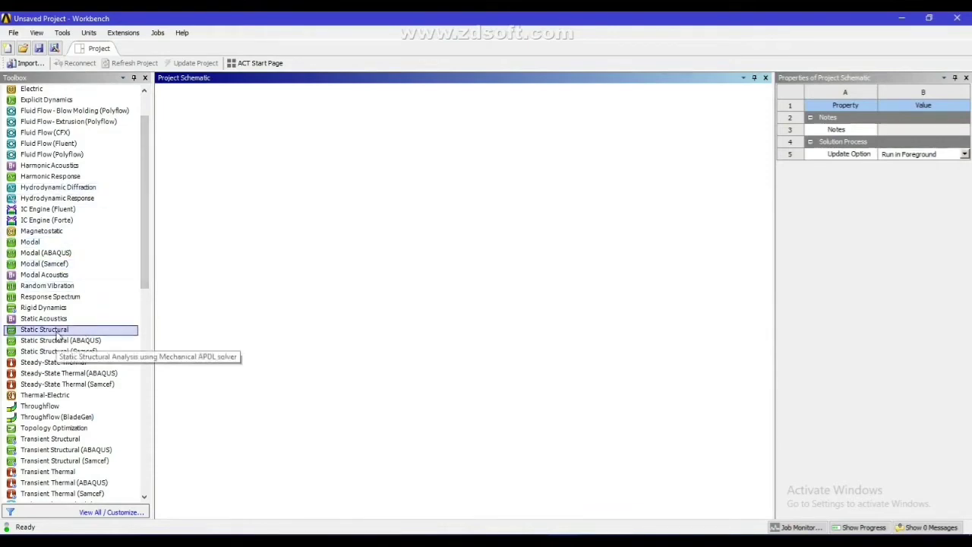
- Add a Static Structural analysis system to the project and review its Engineering Data
drag(53, 333, 243, 150)
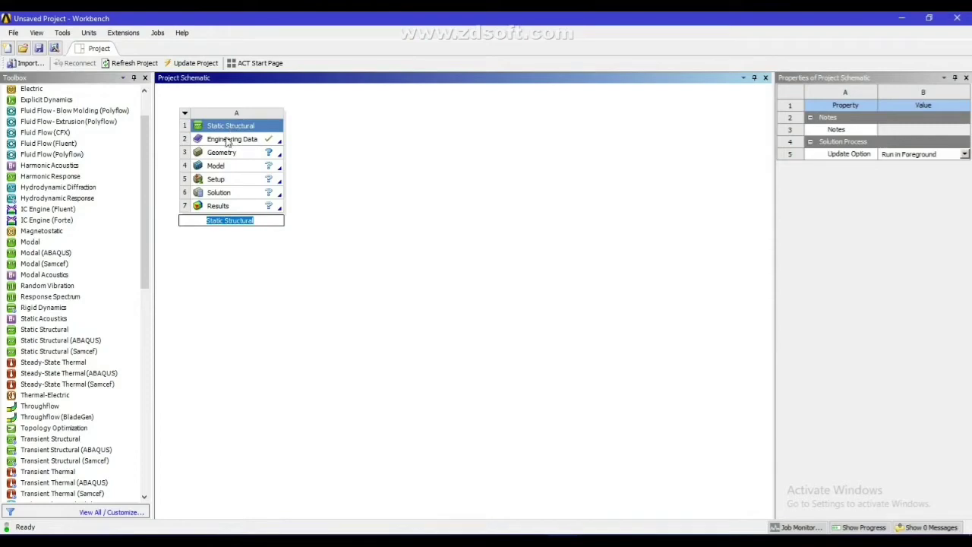
double_click(231, 141)
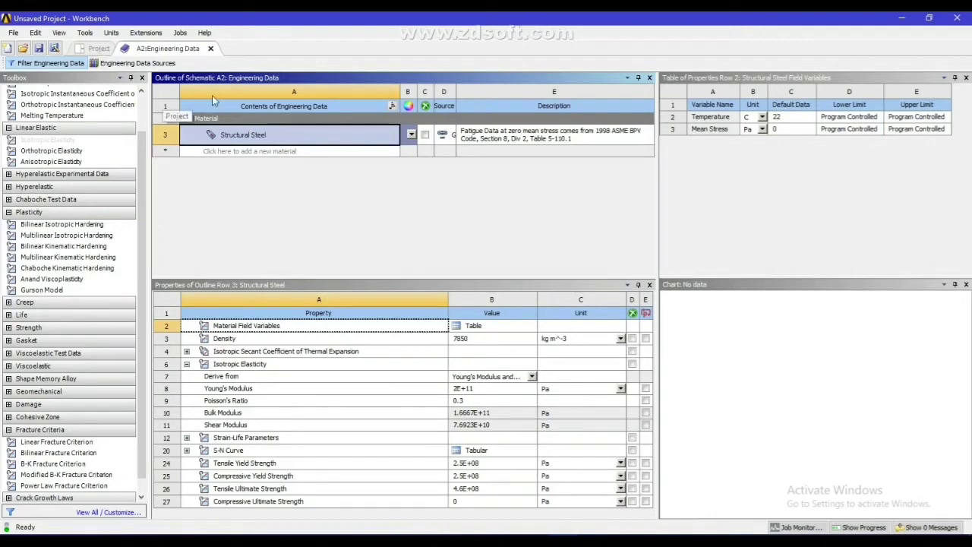
click(99, 48)
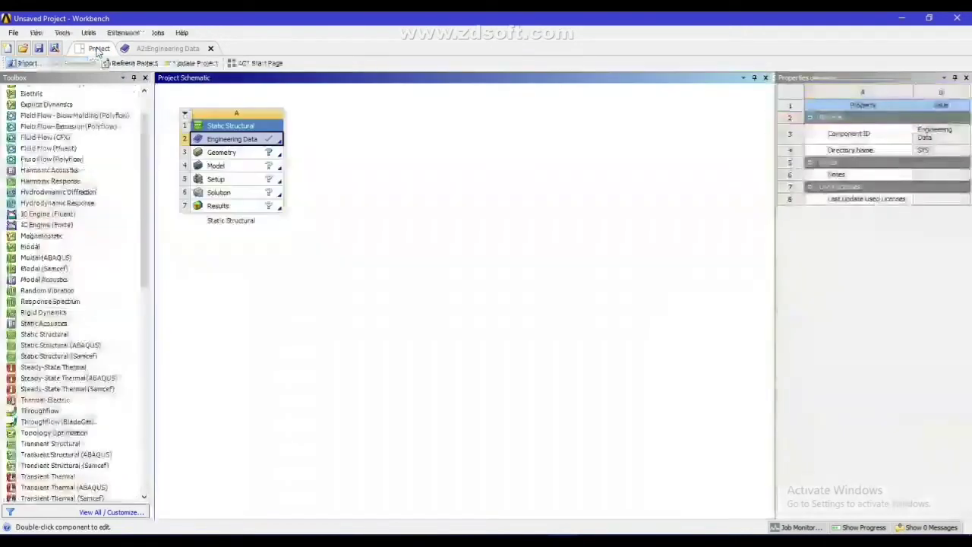
- Create a new DesignModeler geometry for the Static Structural system and set the length unit to millimetres
click(222, 154)
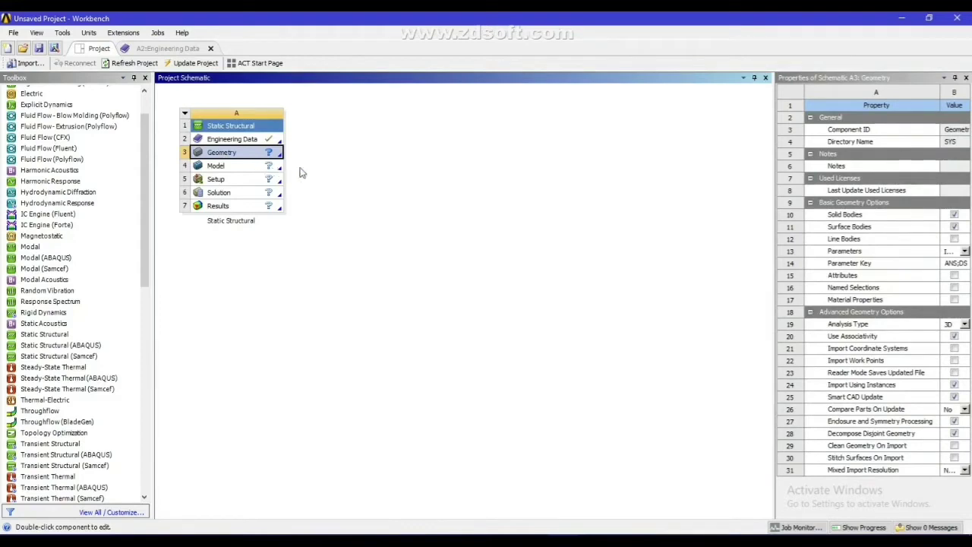
right_click(222, 152)
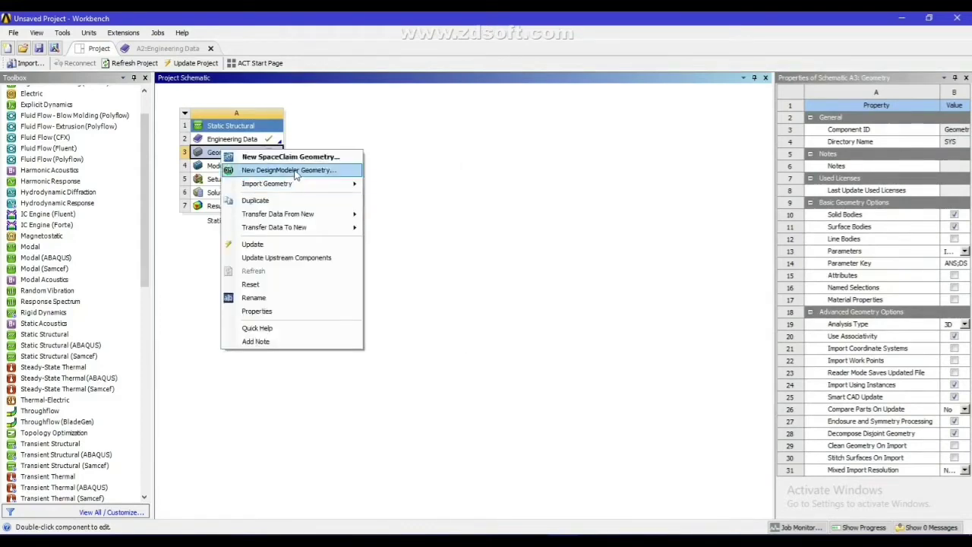
click(296, 171)
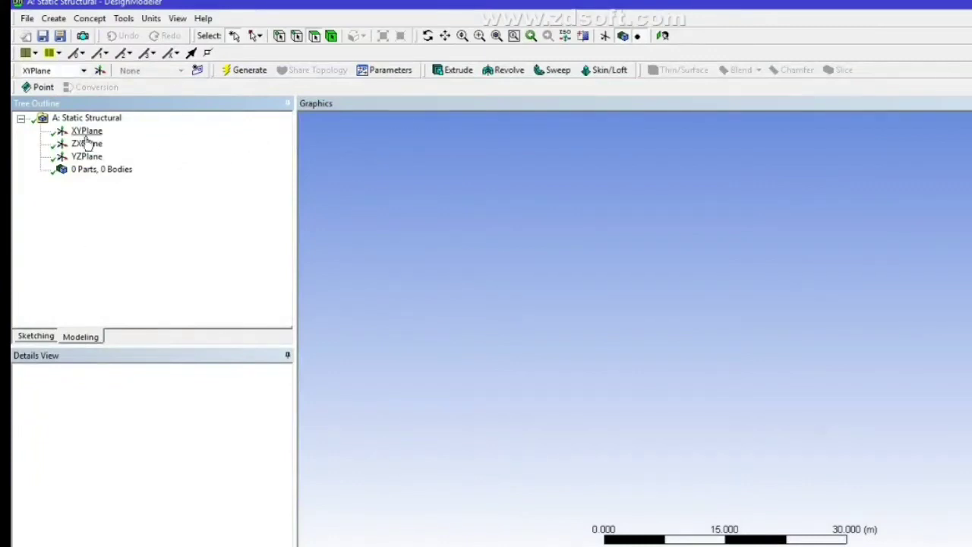
click(152, 20)
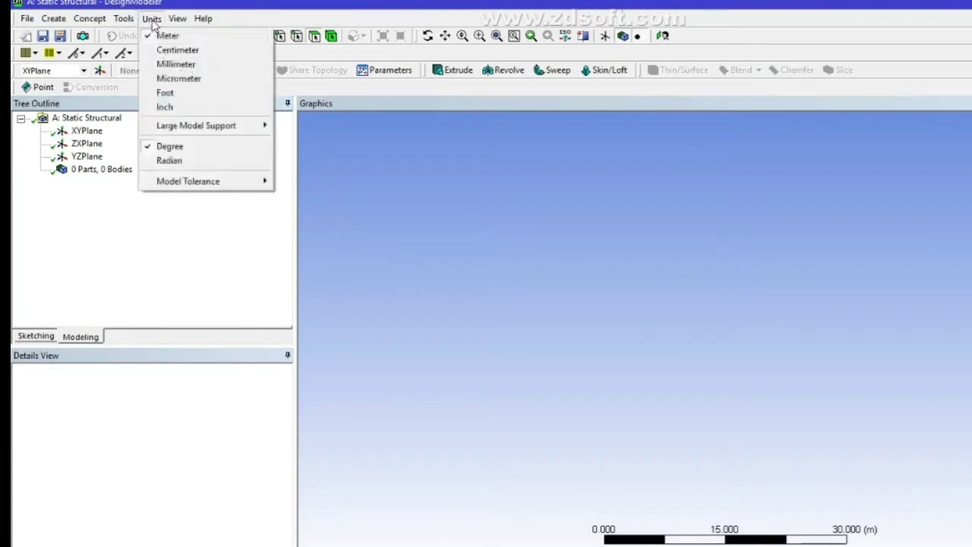
click(175, 66)
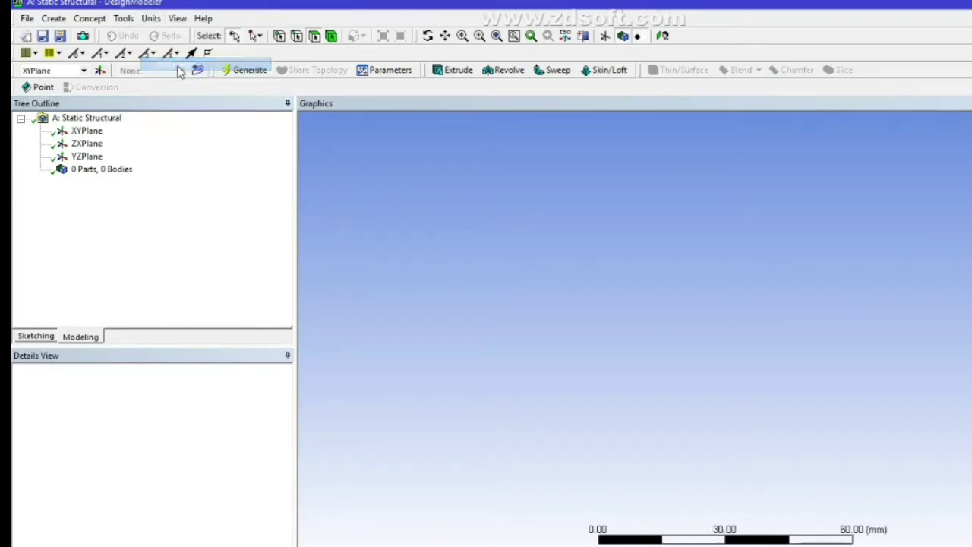
- Sketch a rectangle about 85 by 42 mm on the XYPlane, enclosing the origin, with the view facing the plane
click(85, 131)
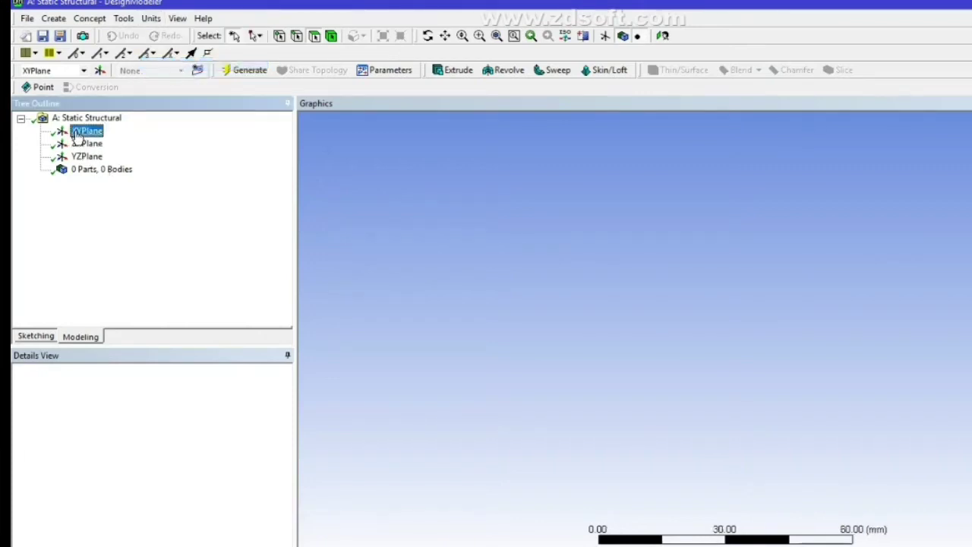
click(662, 36)
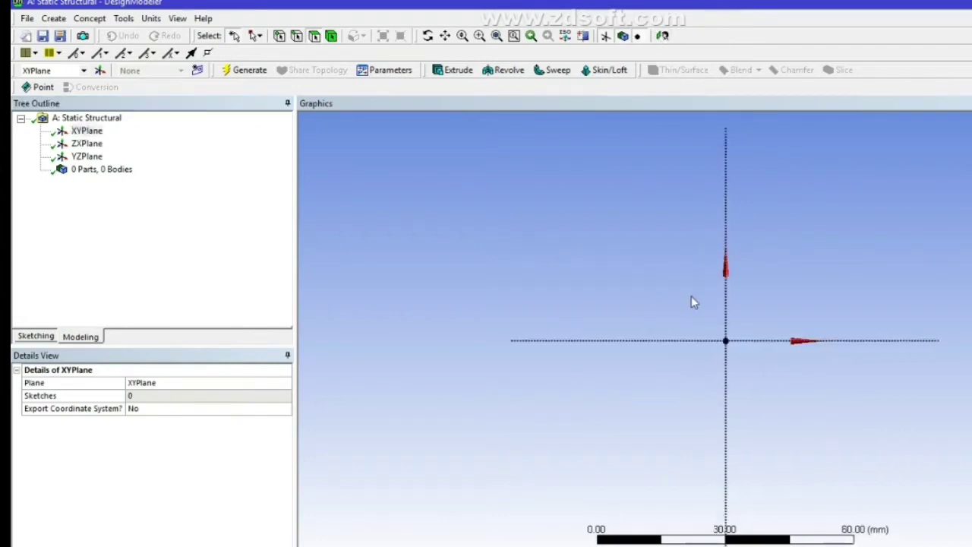
click(40, 337)
click(47, 201)
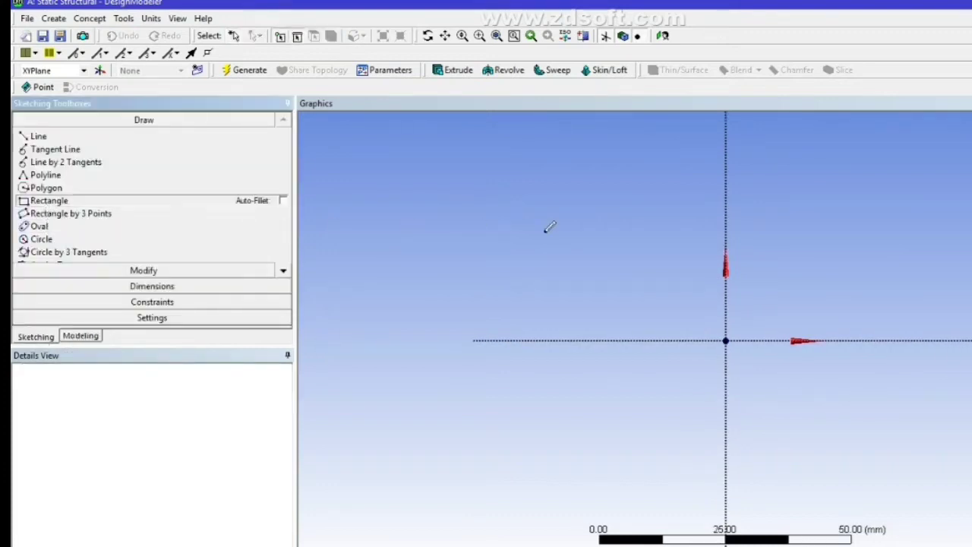
click(510, 228)
click(938, 439)
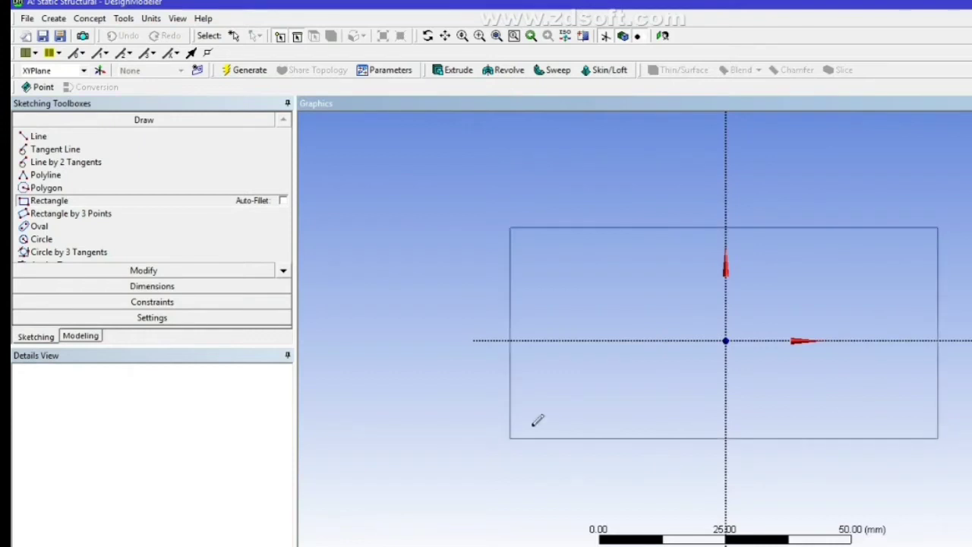
- Add general dimensions to the rectangle's upper horizontal edge and its left vertical edge
click(159, 288)
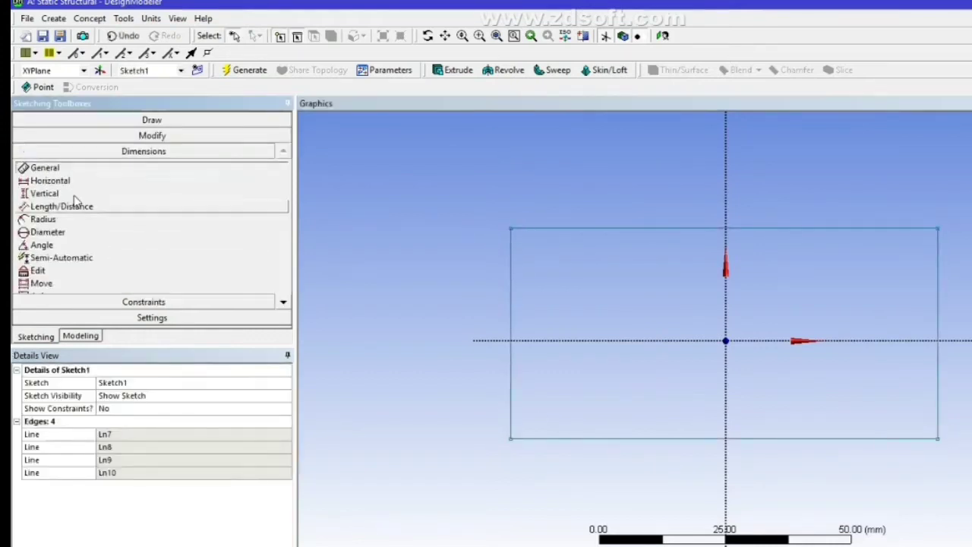
click(60, 176)
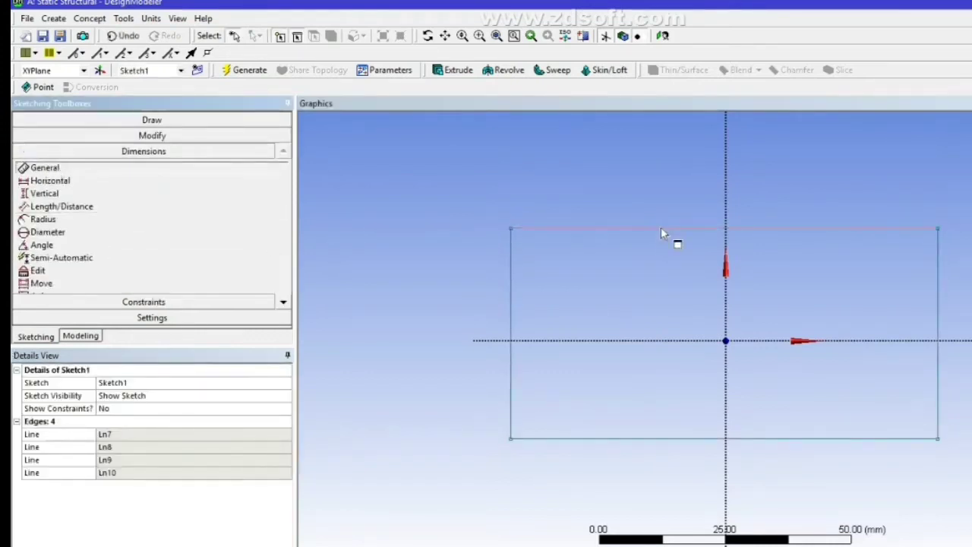
click(661, 227)
click(663, 204)
click(507, 292)
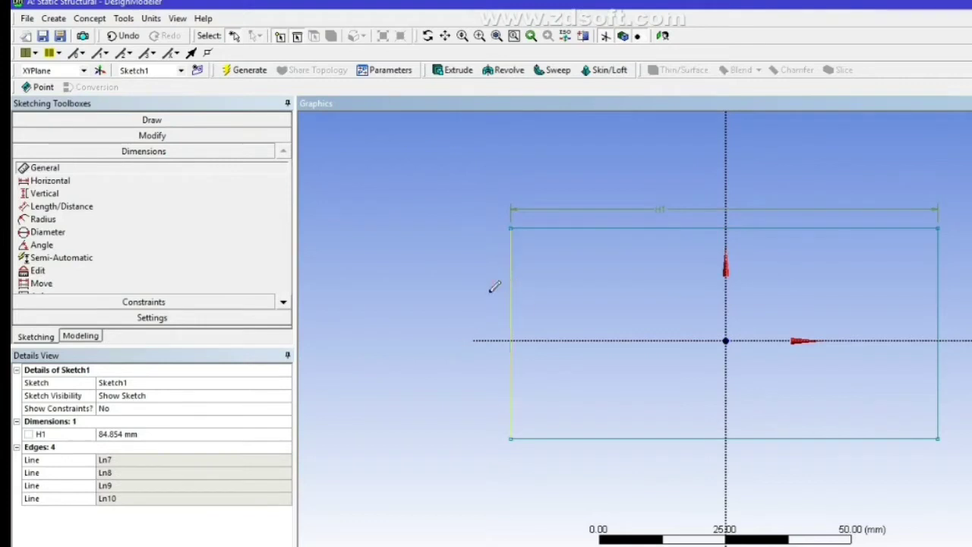
click(470, 299)
- Set the rectangle's horizontal dimension to 40 mm and its vertical dimension to 30 mm
click(114, 435)
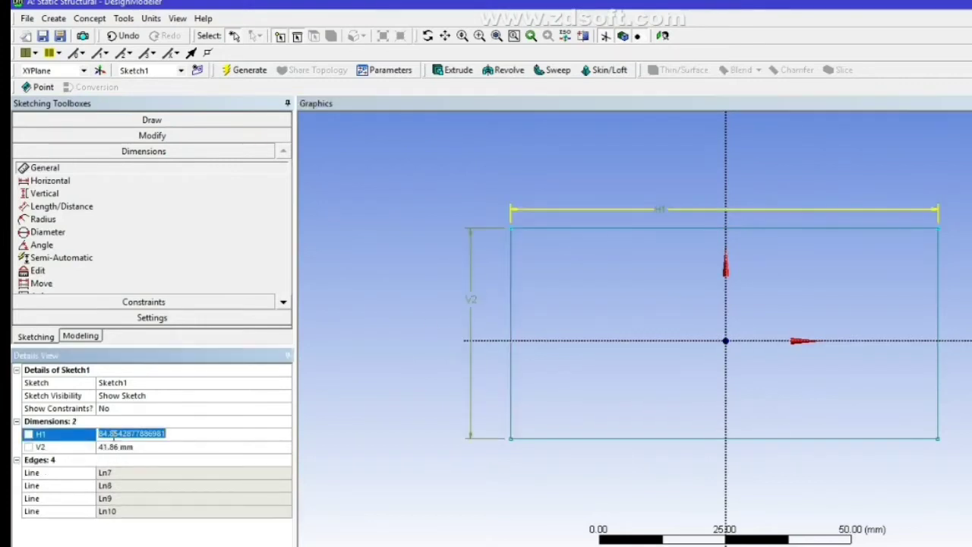
text(40)
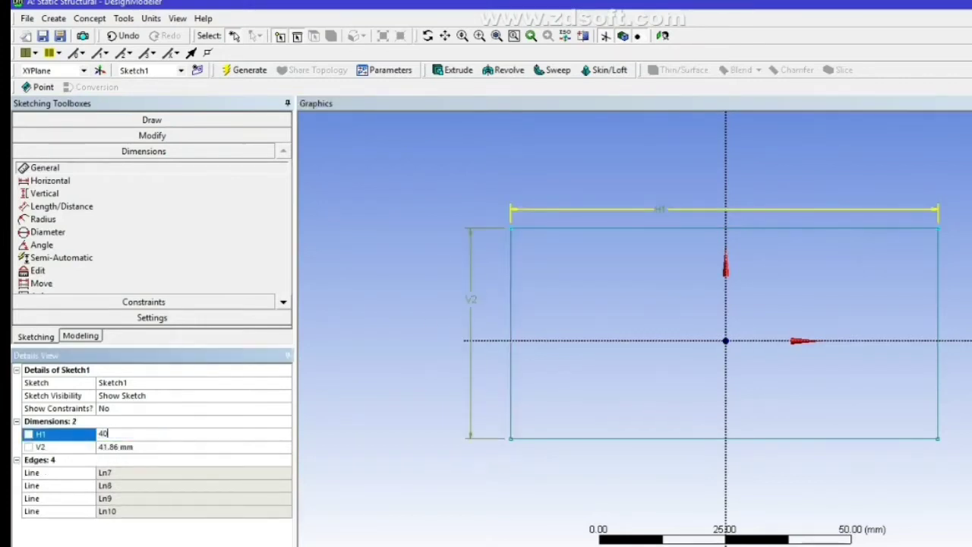
click(142, 447)
text(3)
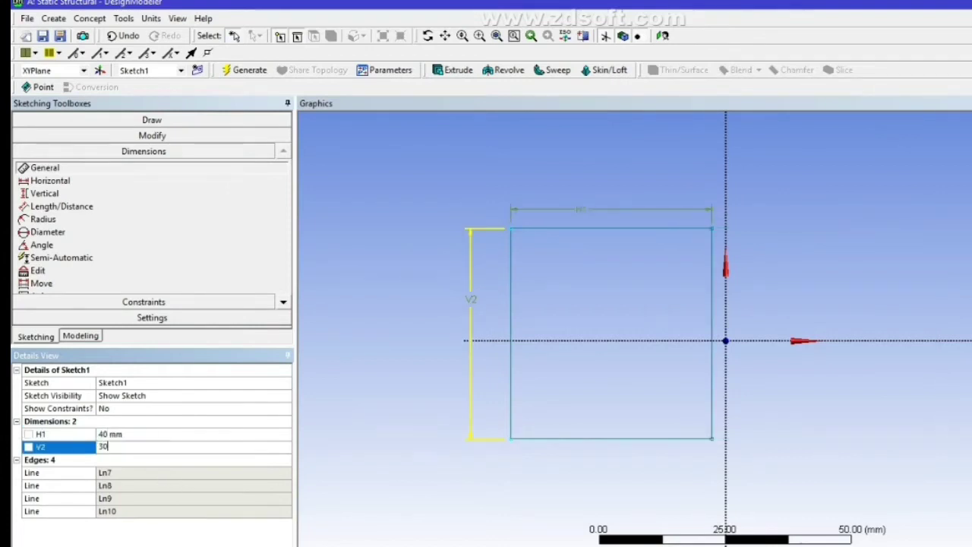
text(0)
key(Return)
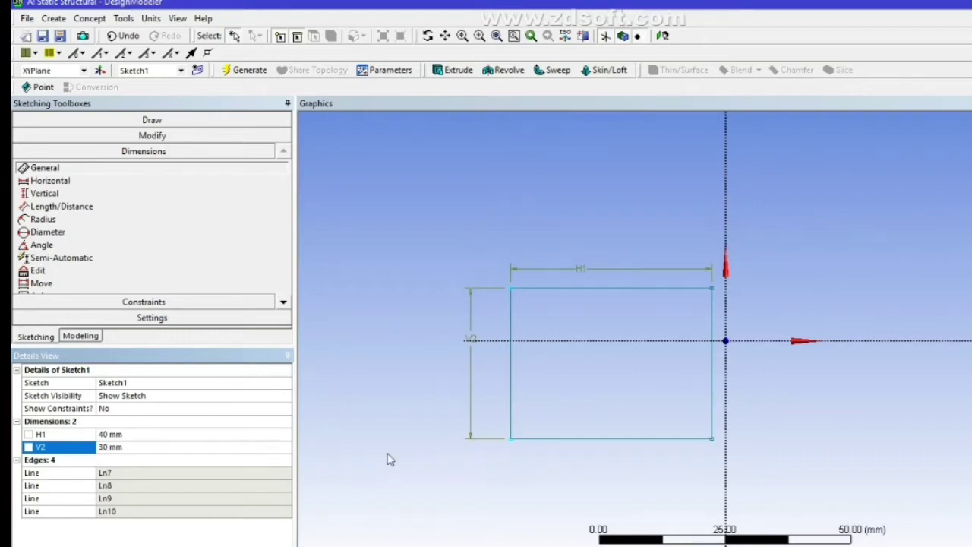
- Make both rectangle dimensions design parameters, naming the horizontal one "base" and the vertical one "height"
click(28, 433)
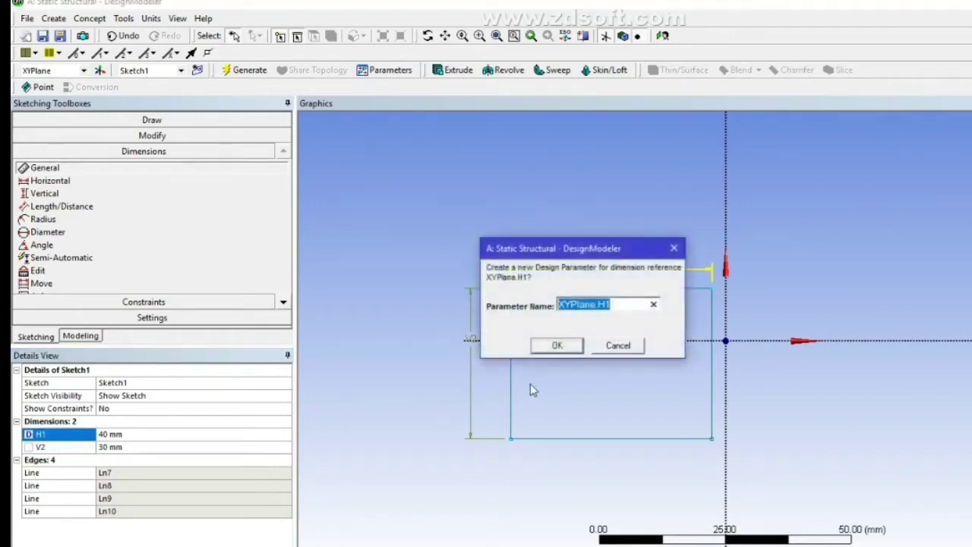
text(base)
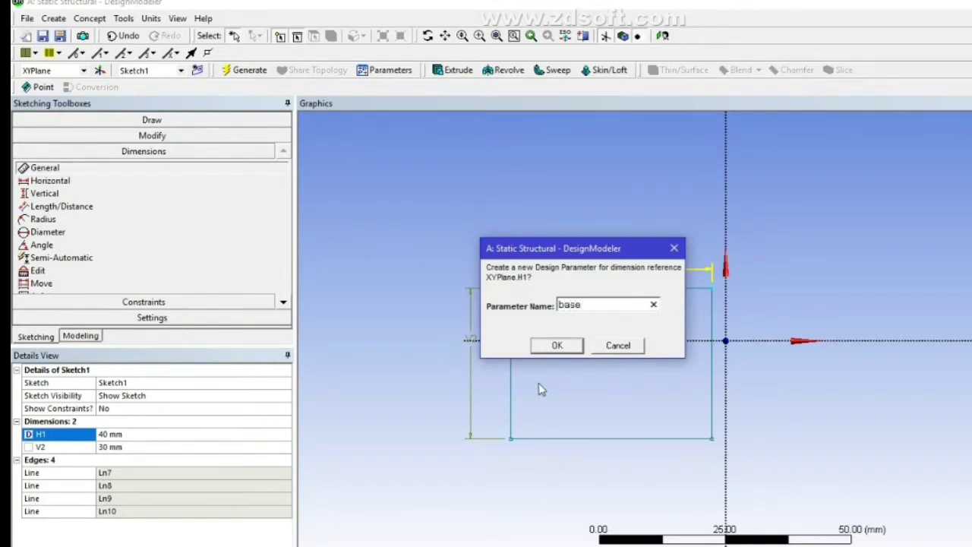
click(557, 345)
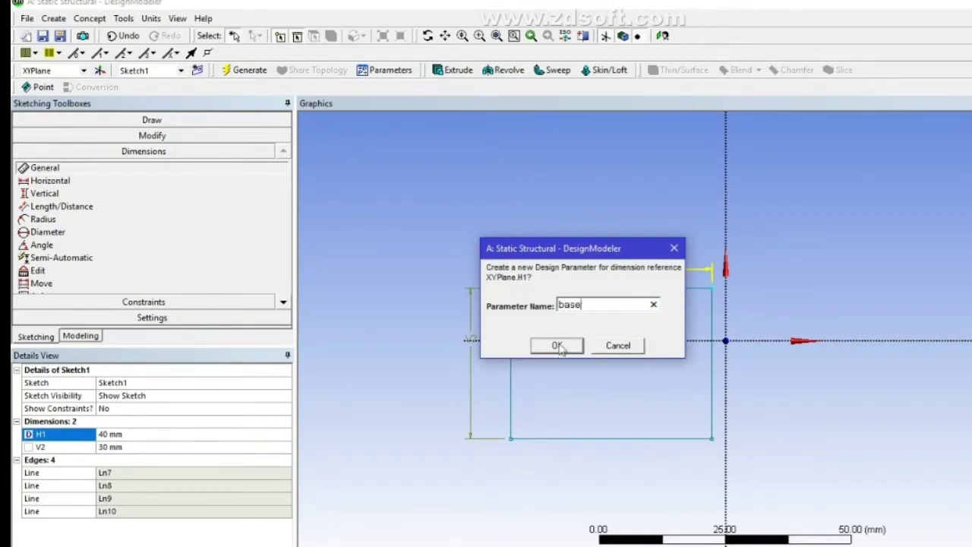
click(29, 448)
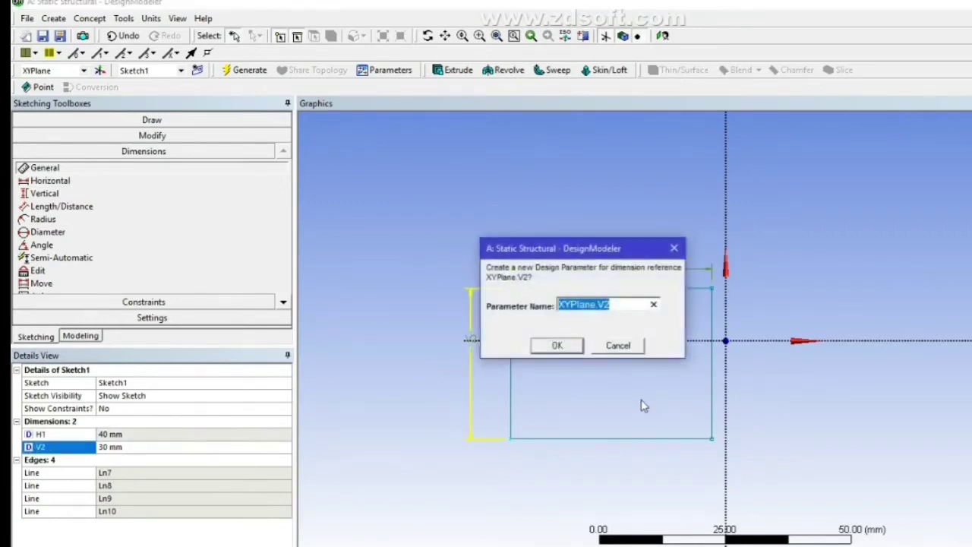
text(height)
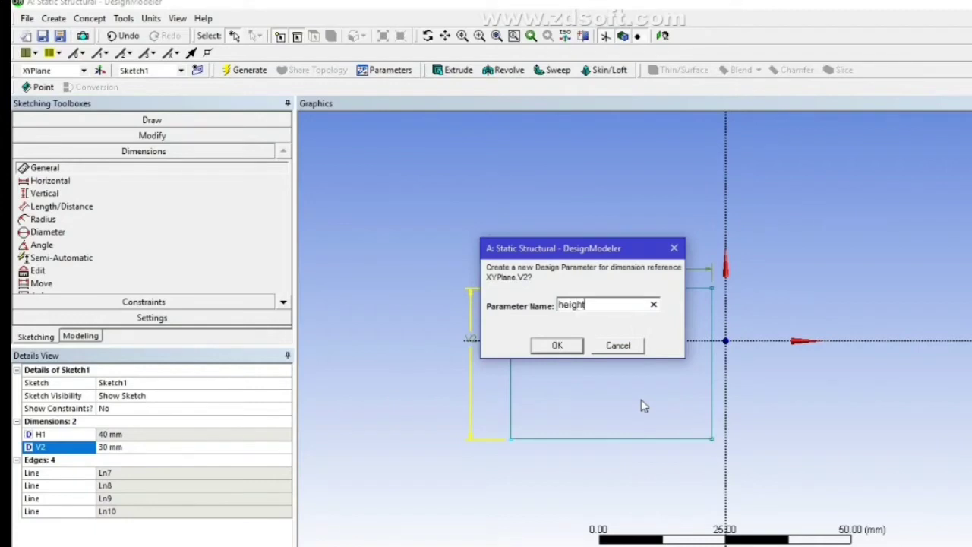
click(554, 345)
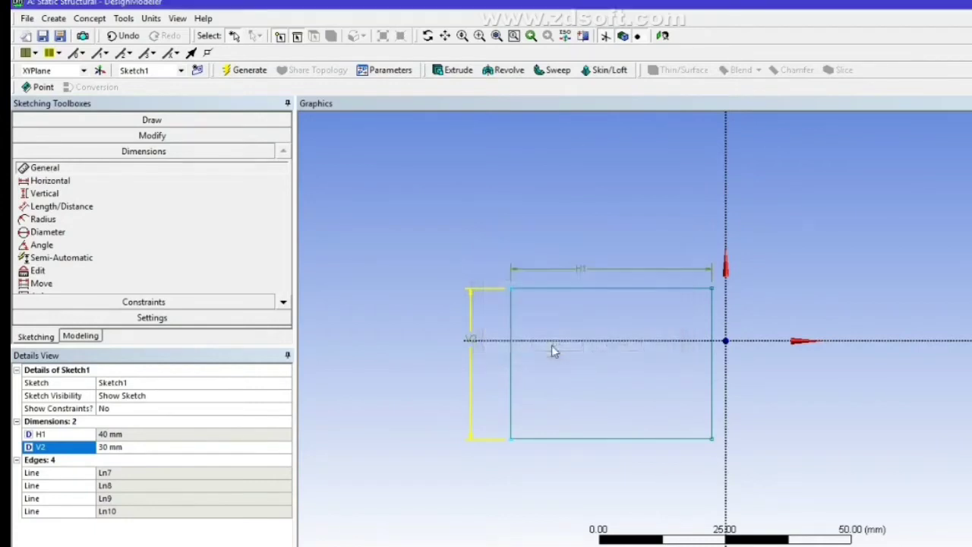
click(562, 185)
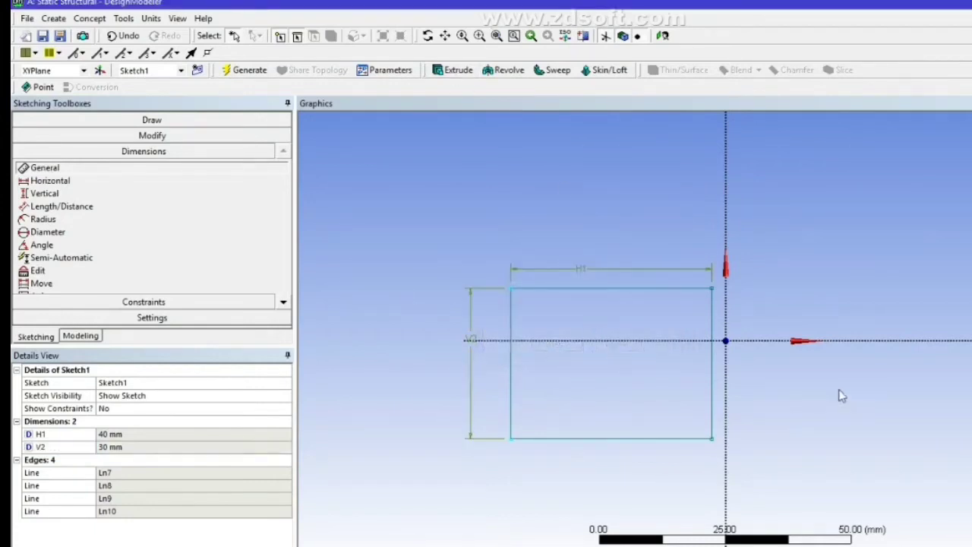
- Extrude the rectangle sketch to a depth of 200 mm as added material and generate the solid body
click(454, 71)
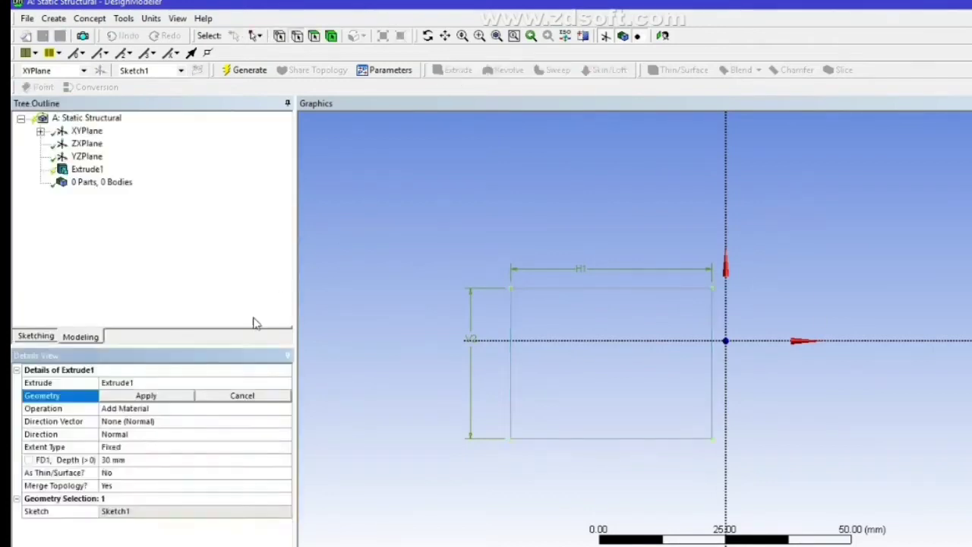
click(40, 131)
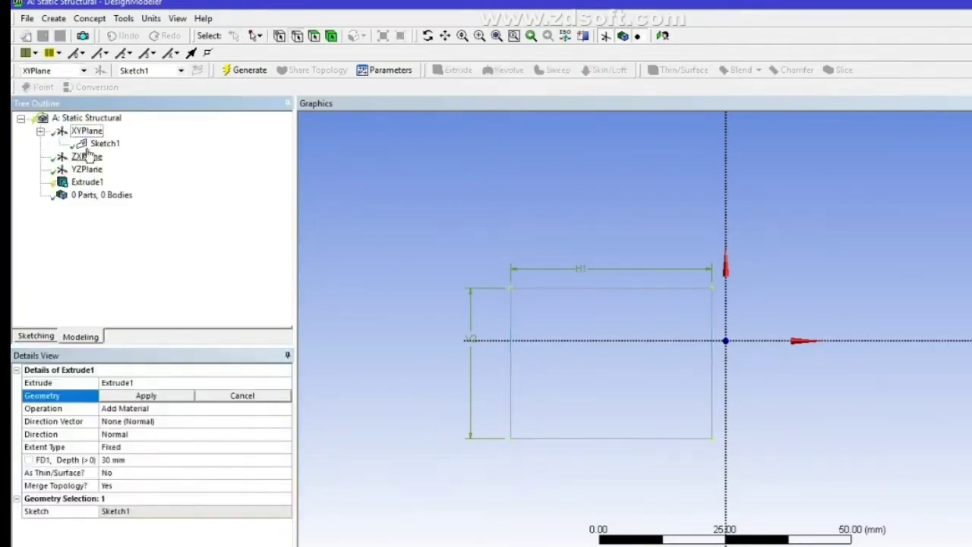
click(101, 144)
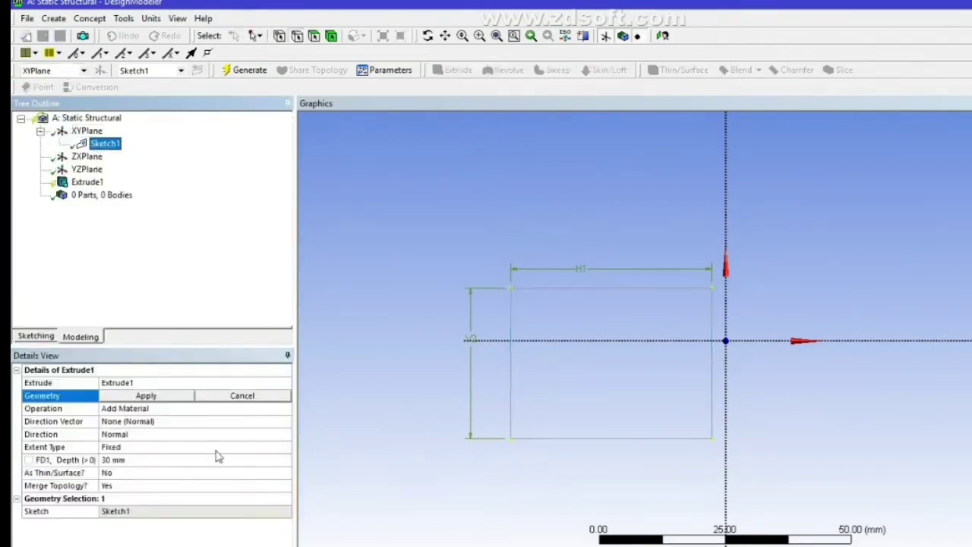
click(159, 396)
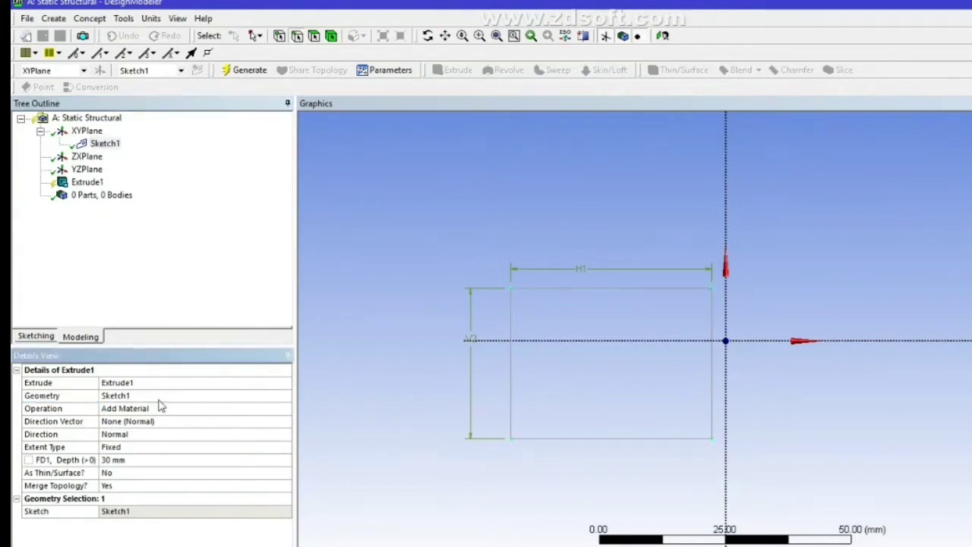
click(131, 460)
text(200)
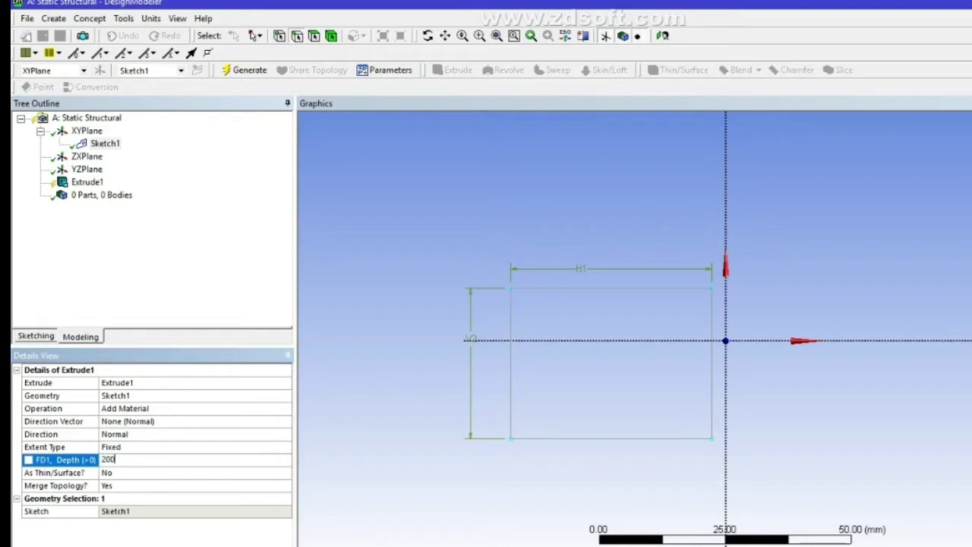
key(Return)
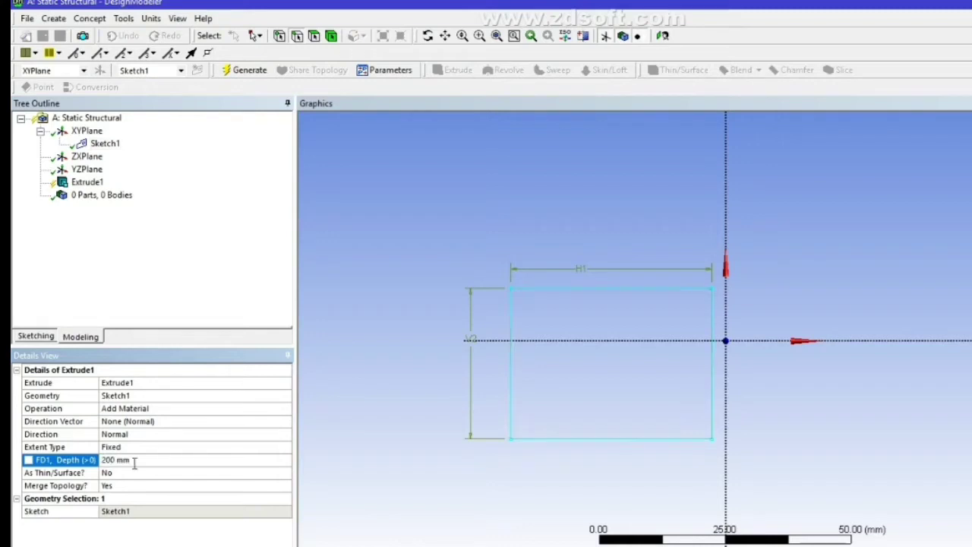
click(247, 70)
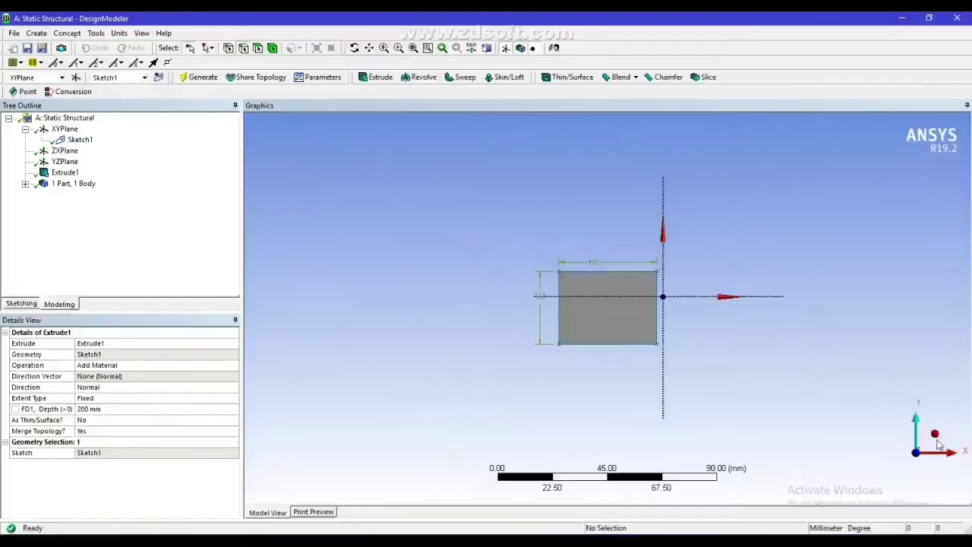
click(940, 440)
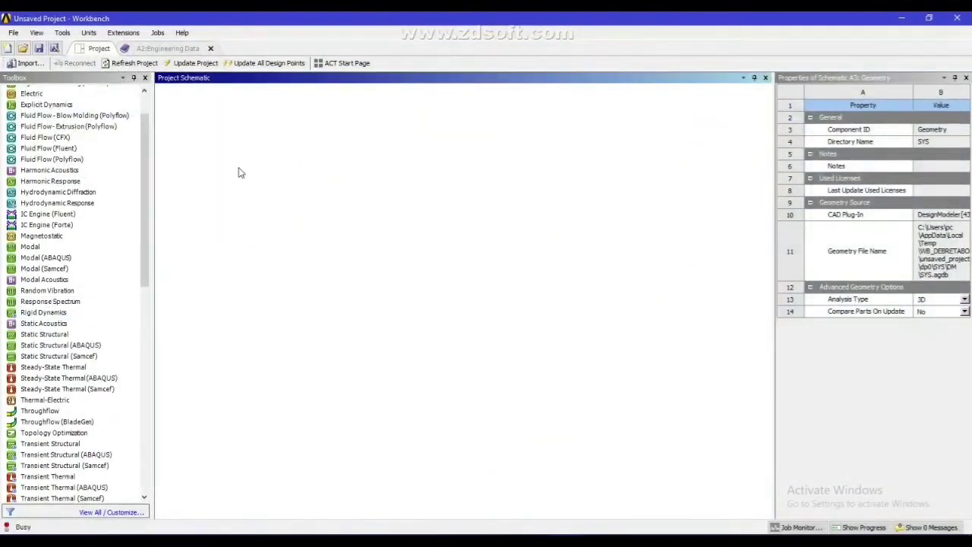
- Open the Static Structural system's model in Mechanical
double_click(240, 172)
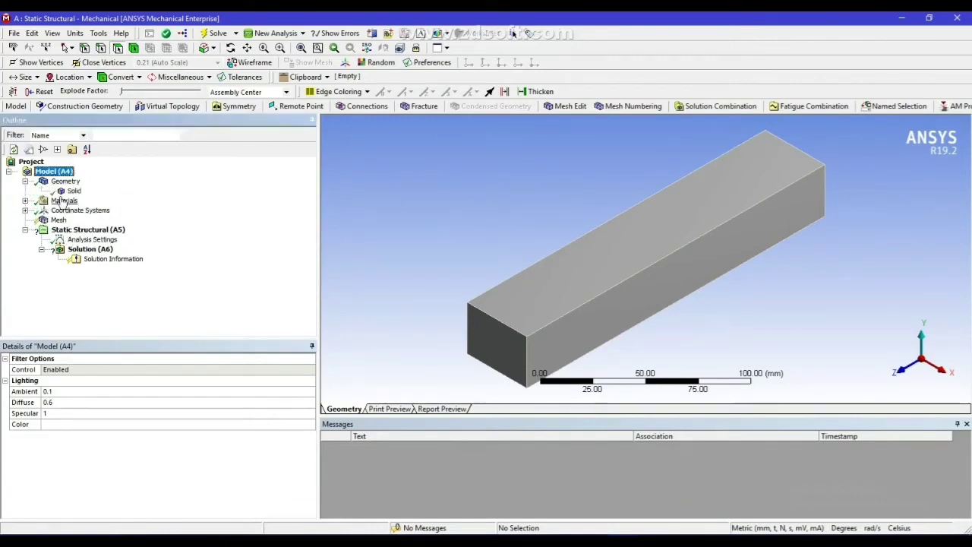
- Rename the solid body as "beam" and check the Structural Steel entry in the model's materials
click(73, 191)
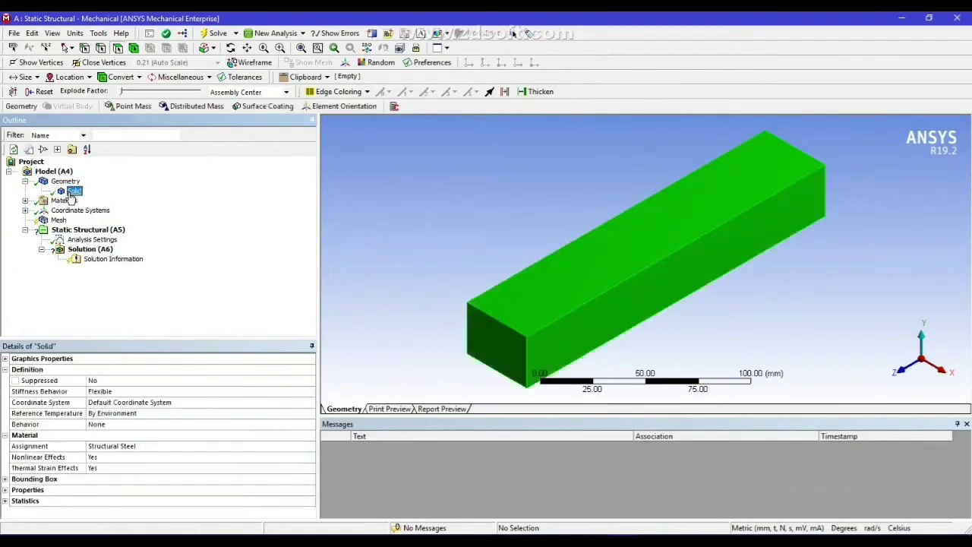
right_click(70, 195)
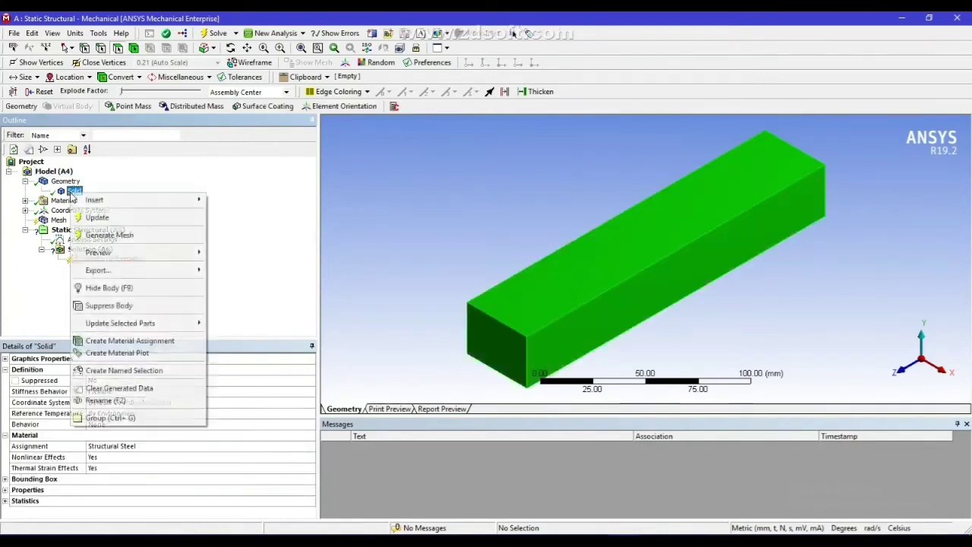
click(119, 400)
text(be)
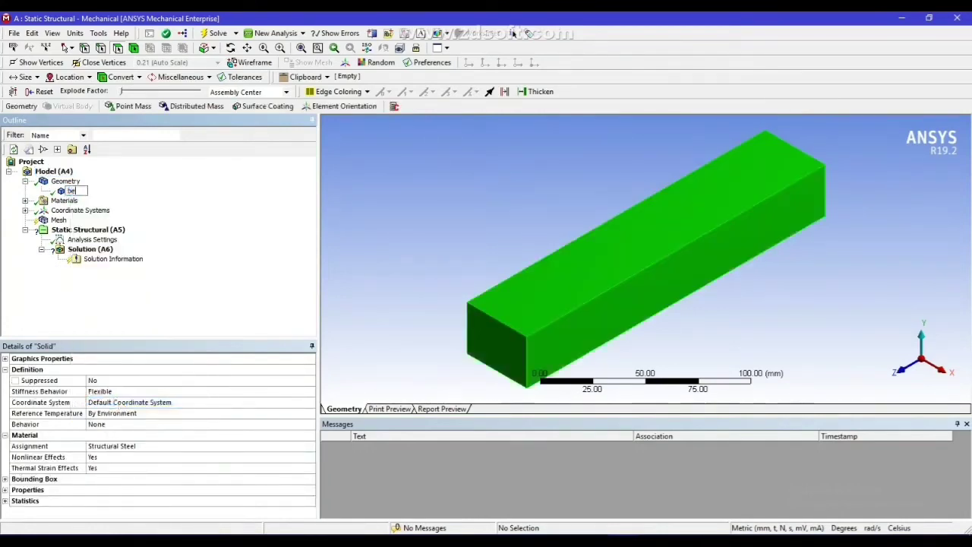
text(am)
key(Return)
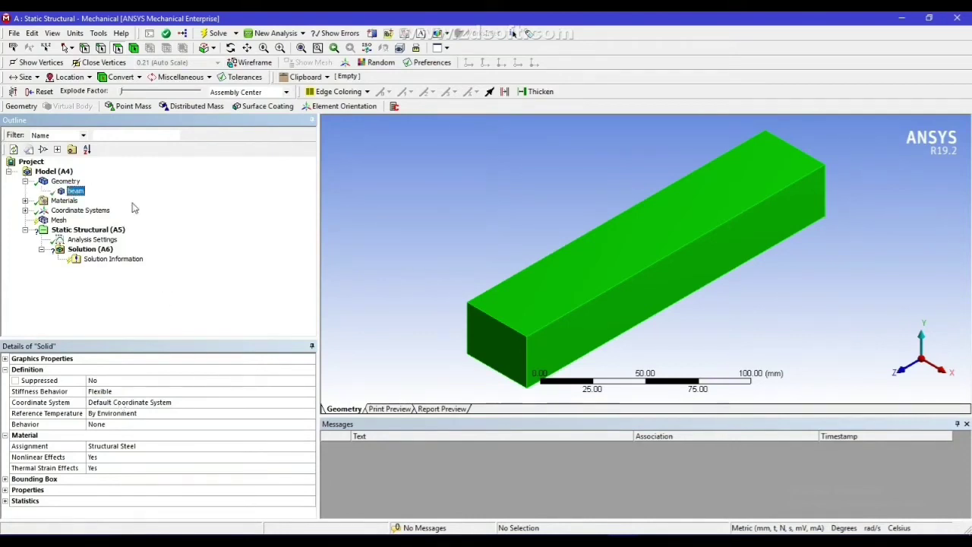
click(25, 200)
click(84, 211)
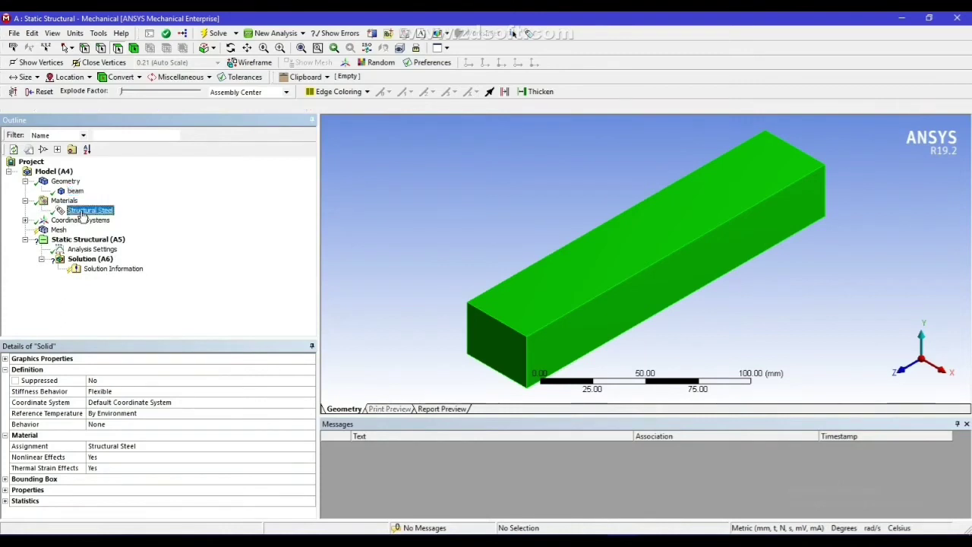
click(25, 201)
click(25, 182)
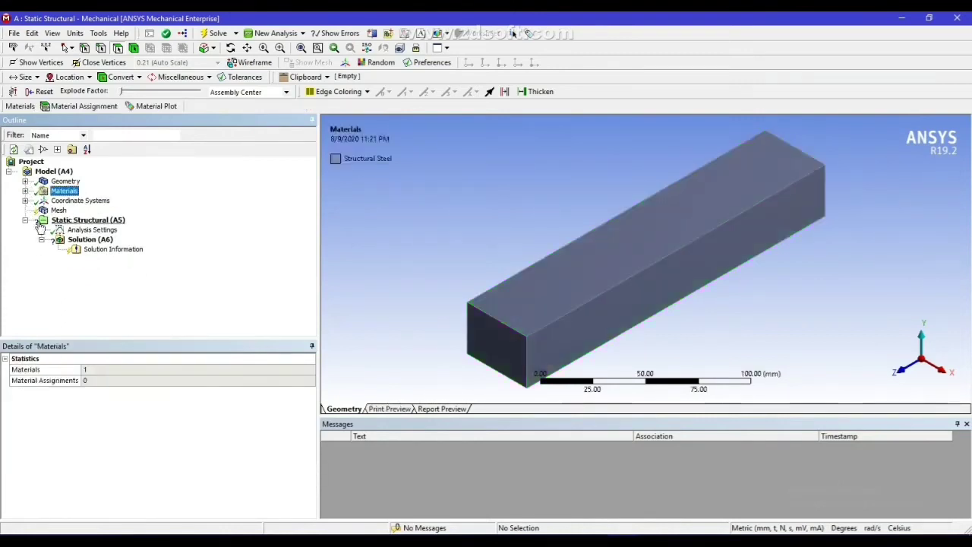
- Set the mesh element size to 5 mm and generate the mesh
right_click(58, 210)
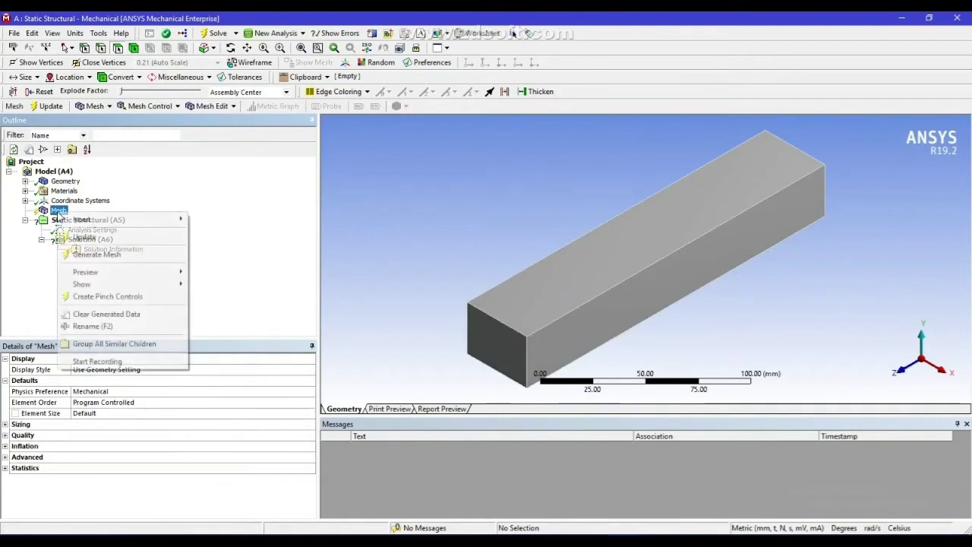
click(20, 283)
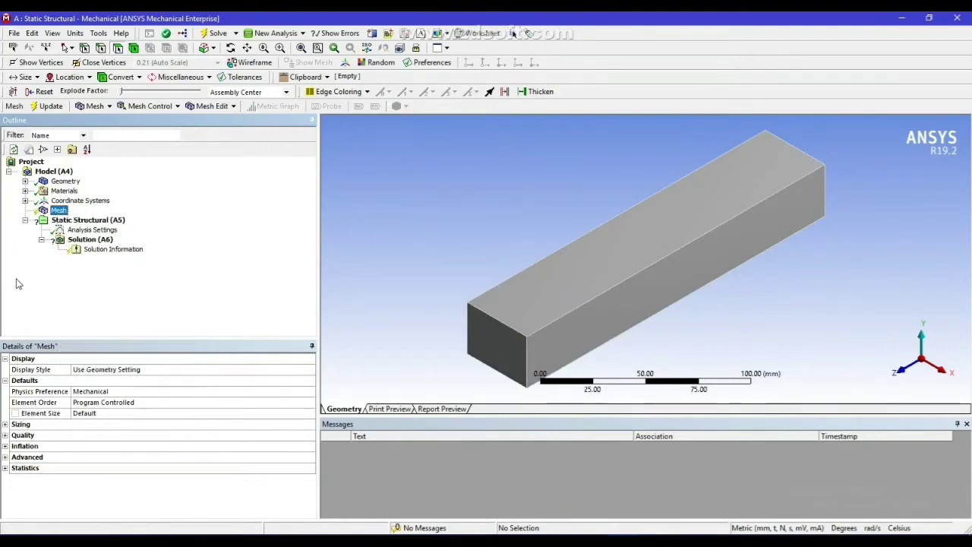
click(84, 412)
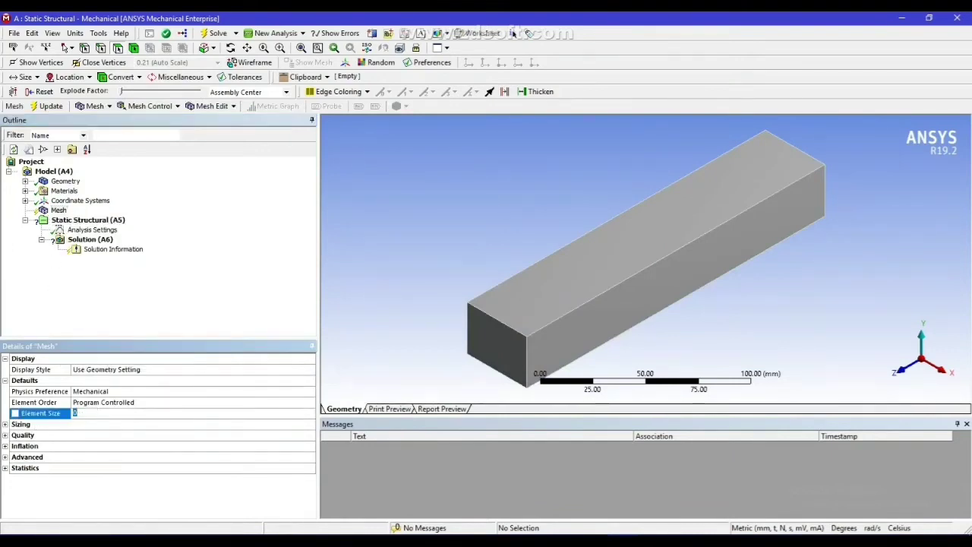
text(5)
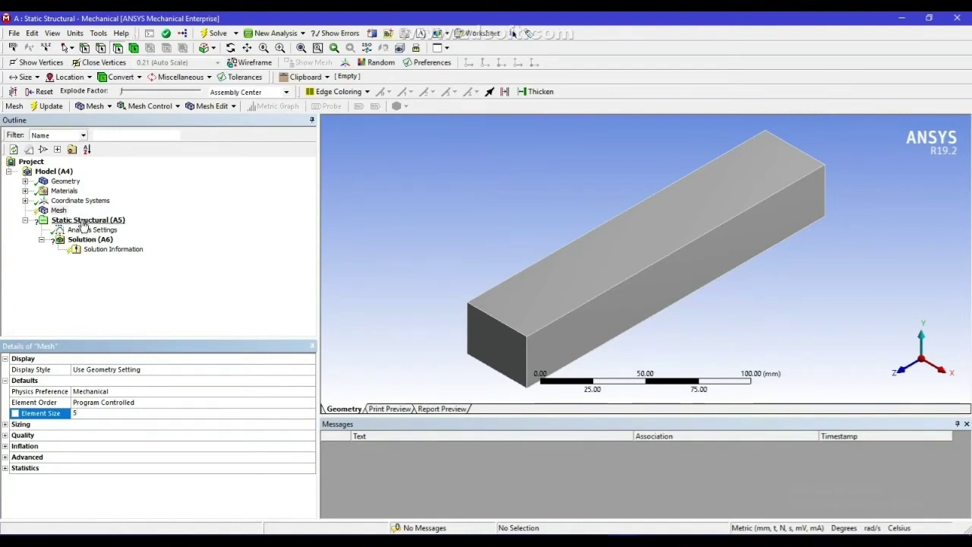
right_click(59, 209)
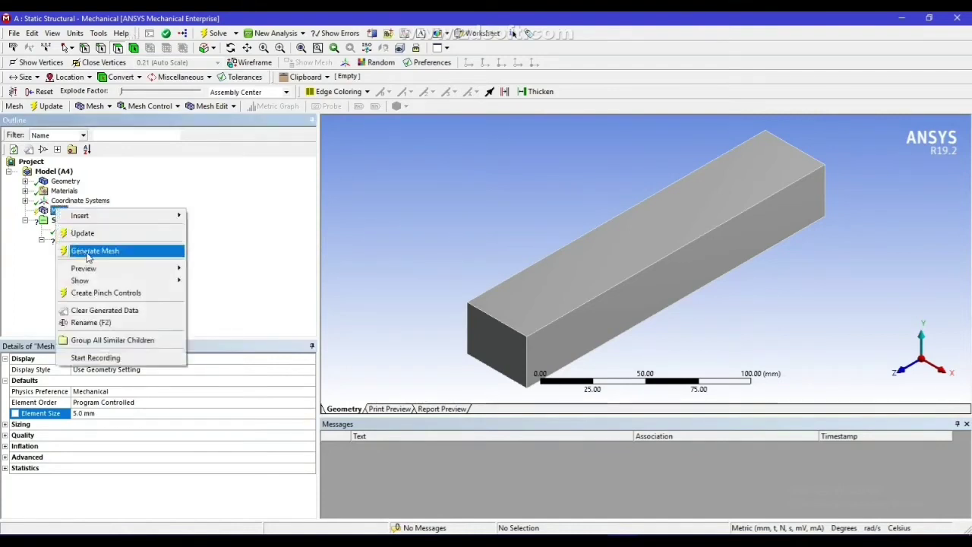
click(85, 251)
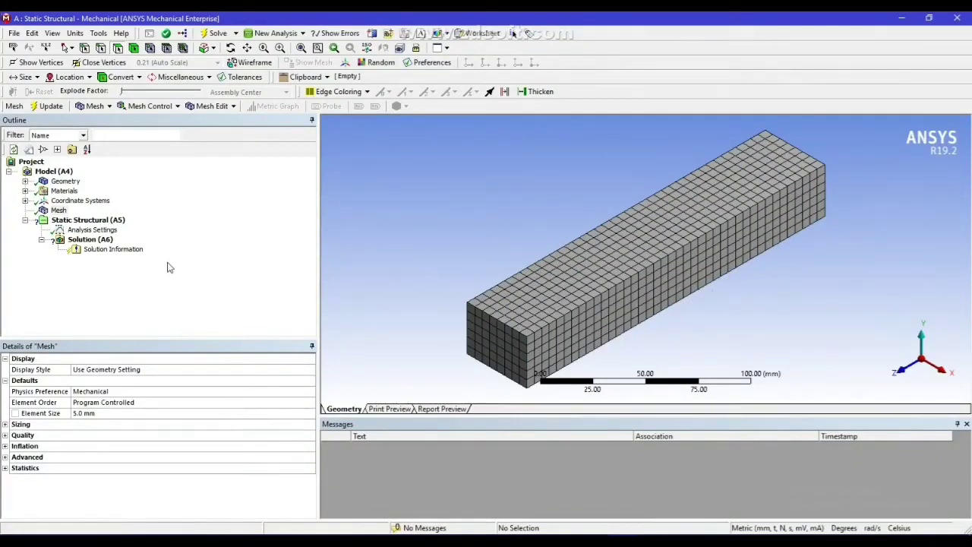
- Add a fixed support to the static structural analysis, scoped to the beam's far end face on the negative Z side
click(108, 222)
right_click(111, 223)
mouse_move(149, 232)
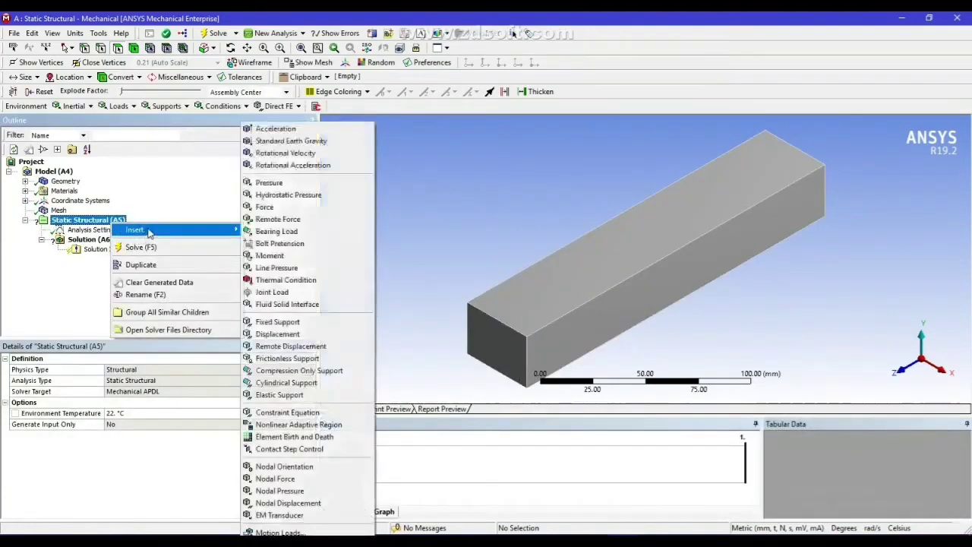
click(277, 322)
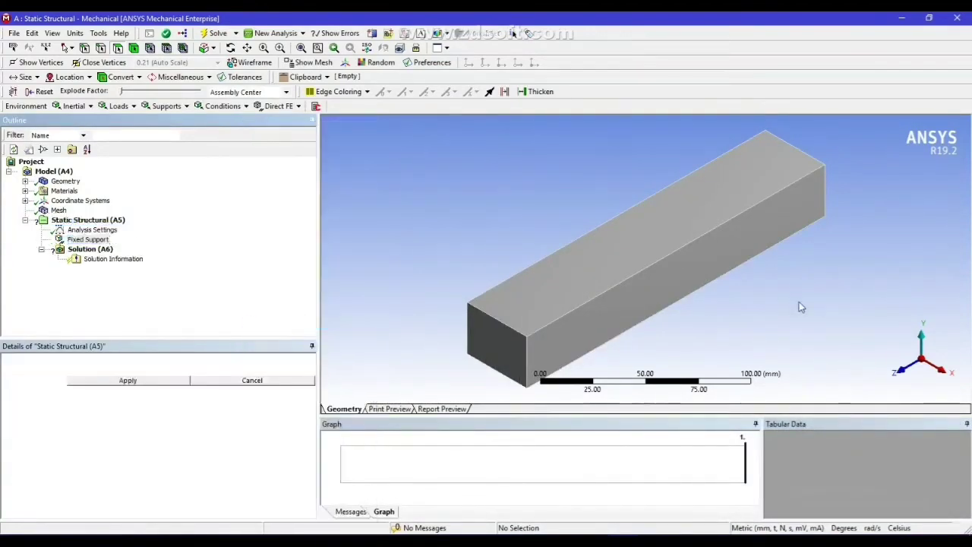
middle_drag(822, 297, 760, 288)
click(759, 286)
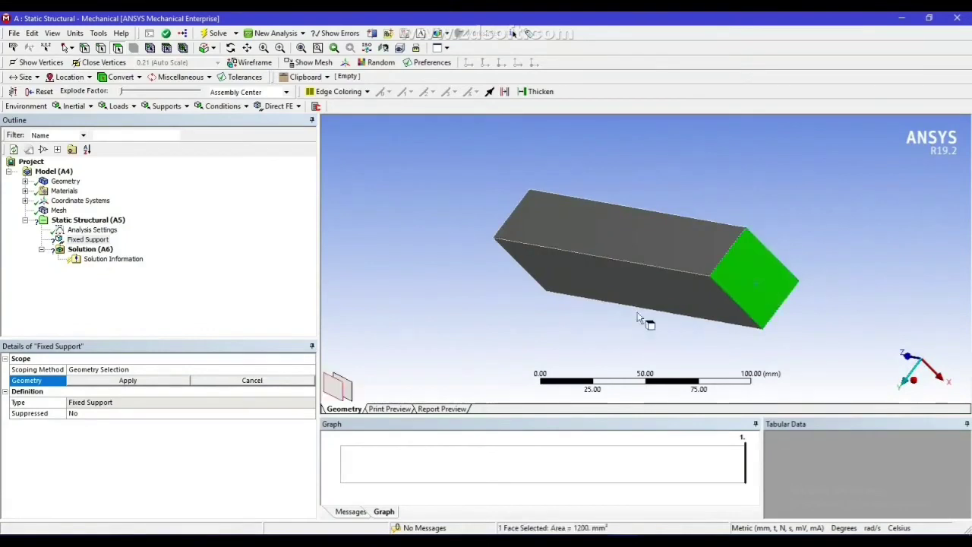
click(126, 381)
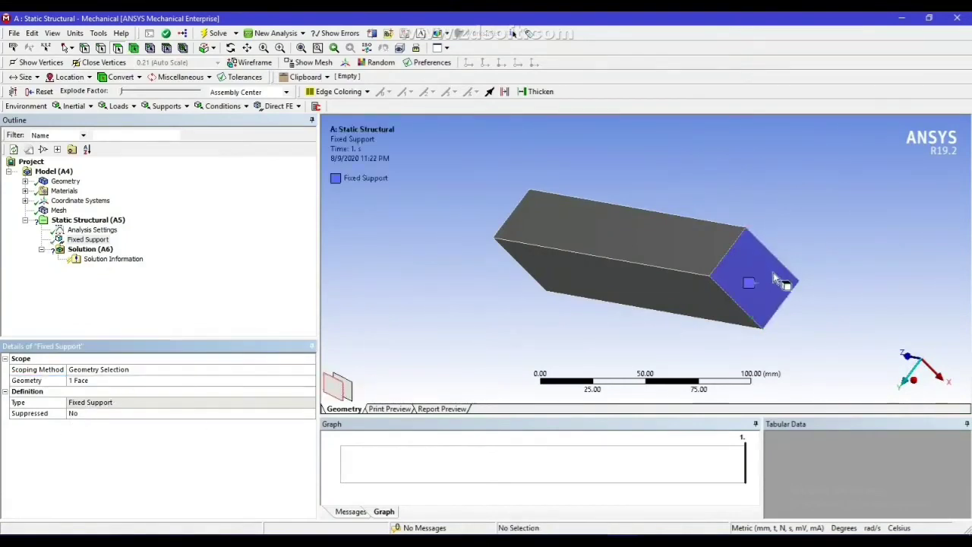
- Add a force to the static structural analysis, scoped to the beam's free end face opposite the fixed support
click(914, 381)
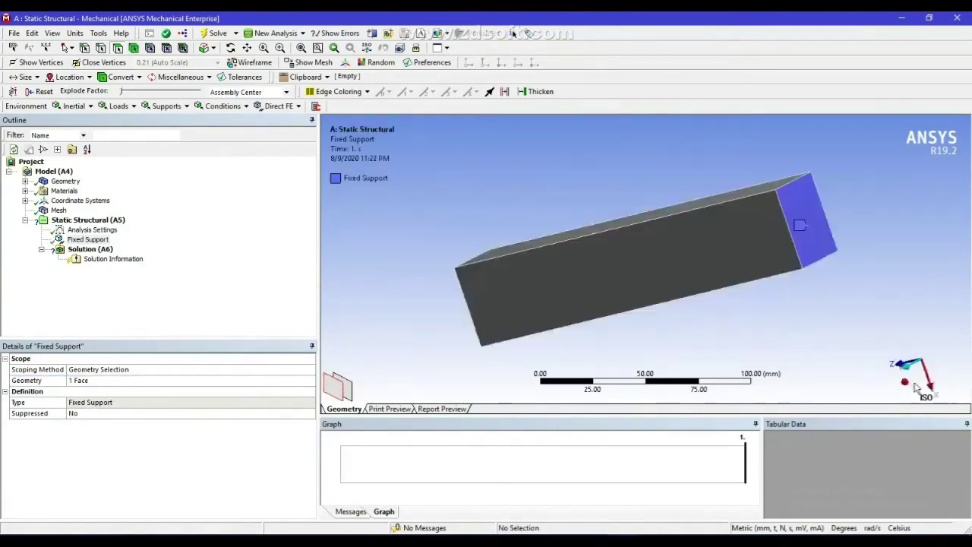
click(90, 220)
right_click(95, 222)
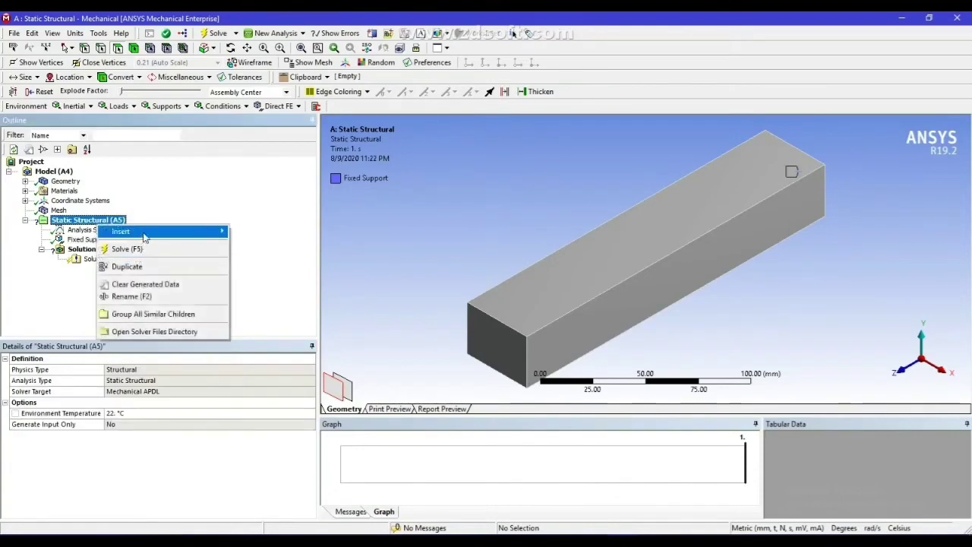
mouse_move(145, 238)
click(258, 209)
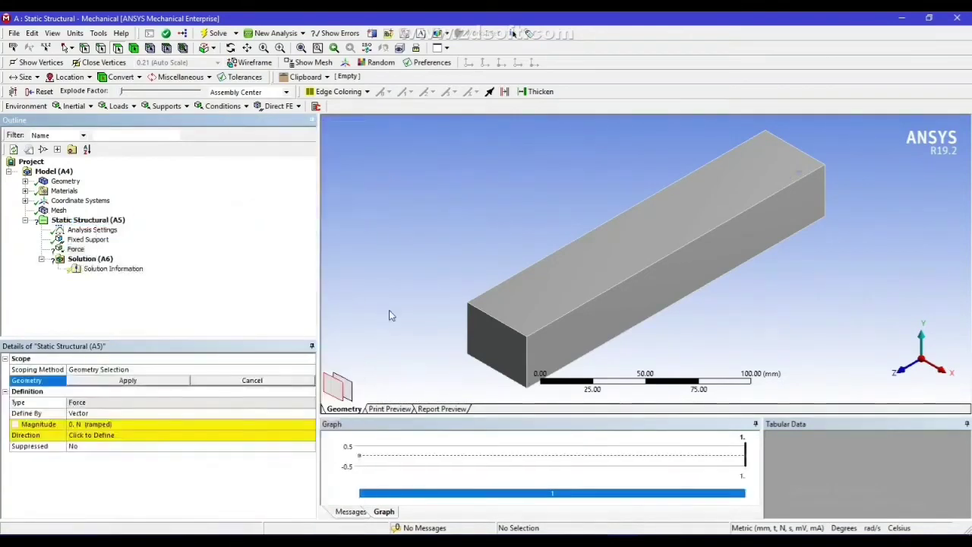
click(505, 350)
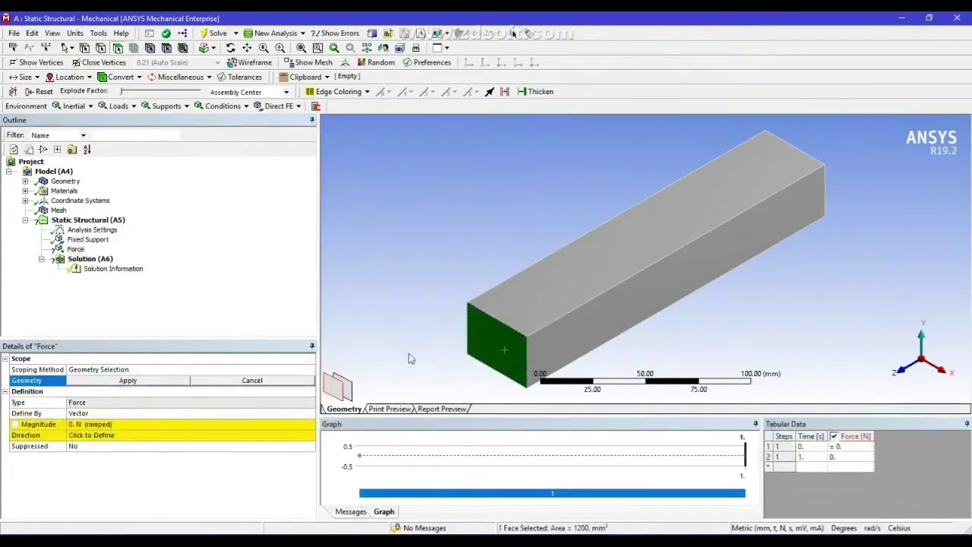
click(124, 381)
- Define the force by components and set its Y component to -2000 N
click(185, 411)
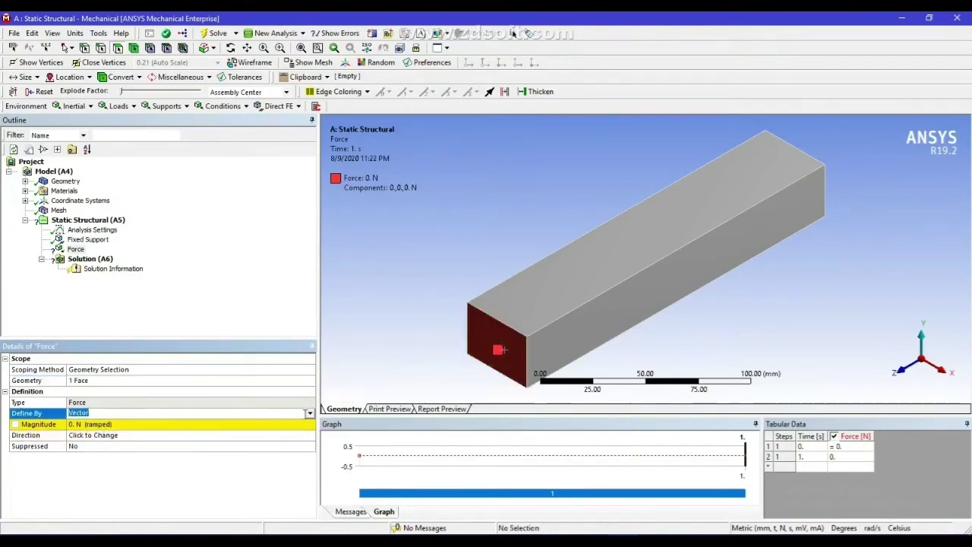
click(309, 412)
click(107, 427)
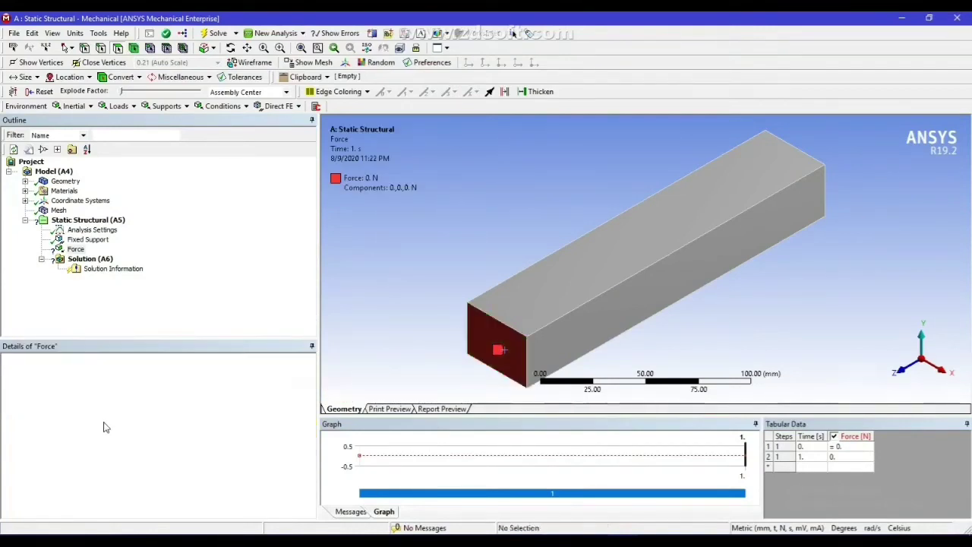
click(108, 447)
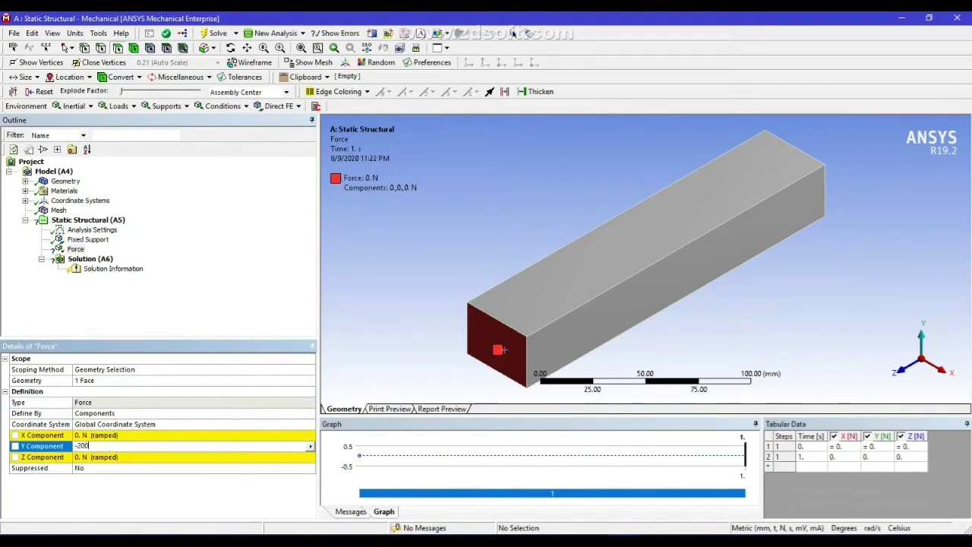
key(Return)
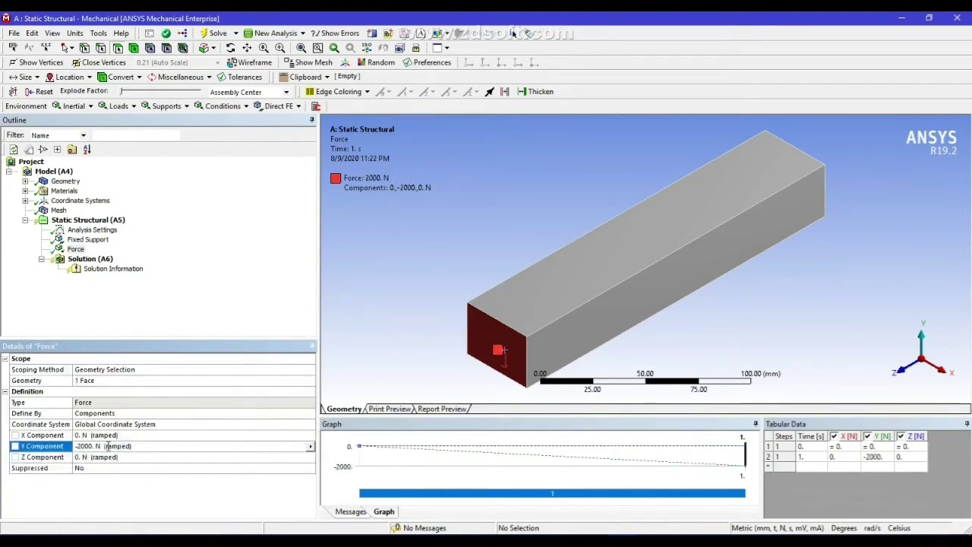
- Add Total Deformation and Equivalent (von-Mises) stress results to the solution
click(96, 264)
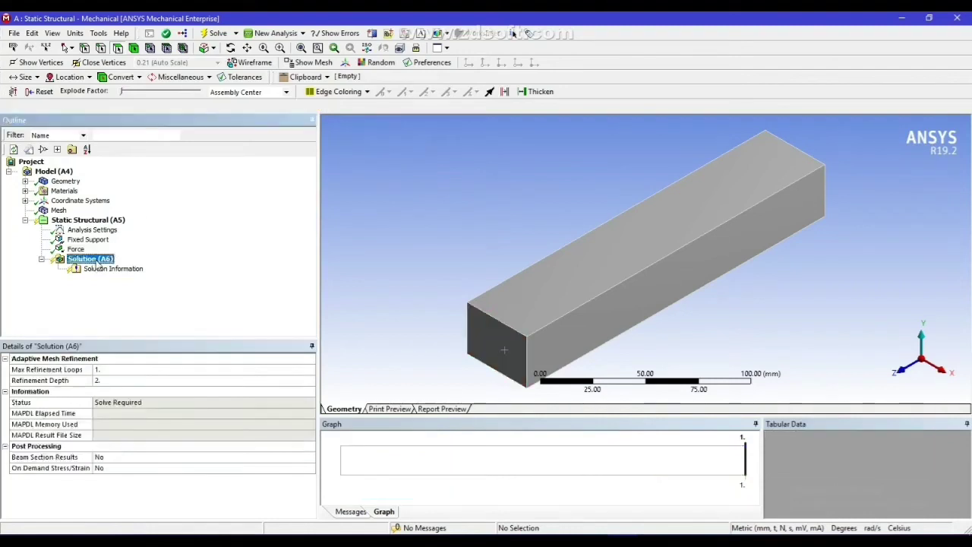
right_click(96, 264)
mouse_move(122, 266)
mouse_move(296, 270)
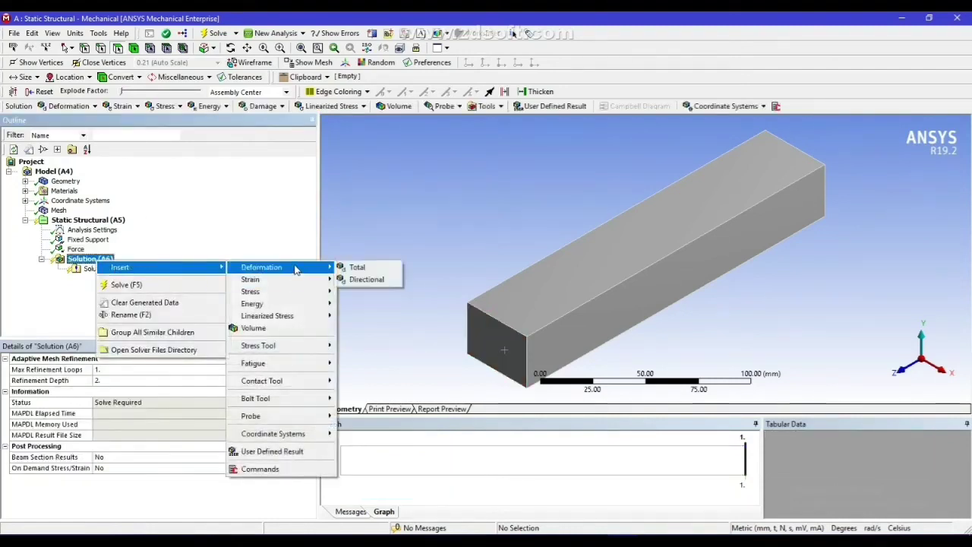
click(356, 267)
click(85, 259)
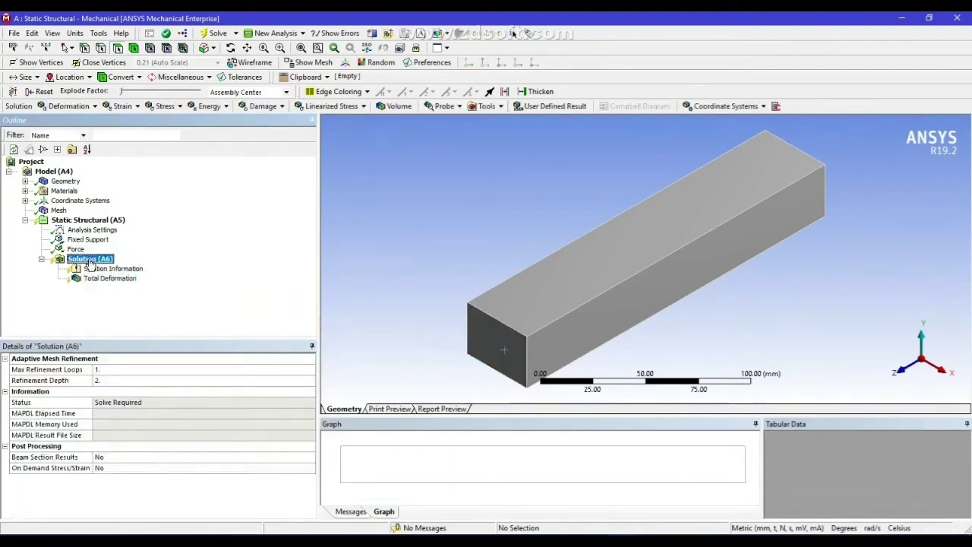
right_click(90, 261)
mouse_move(160, 265)
mouse_move(271, 292)
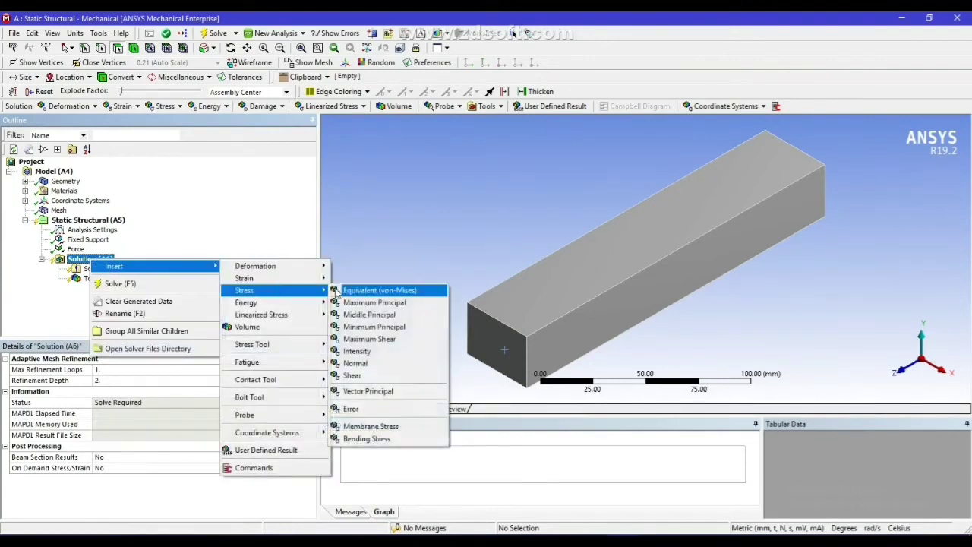
click(474, 289)
- Add a Fatigue Tool to the solution and insert a Safety Factor result under it
click(91, 261)
right_click(91, 262)
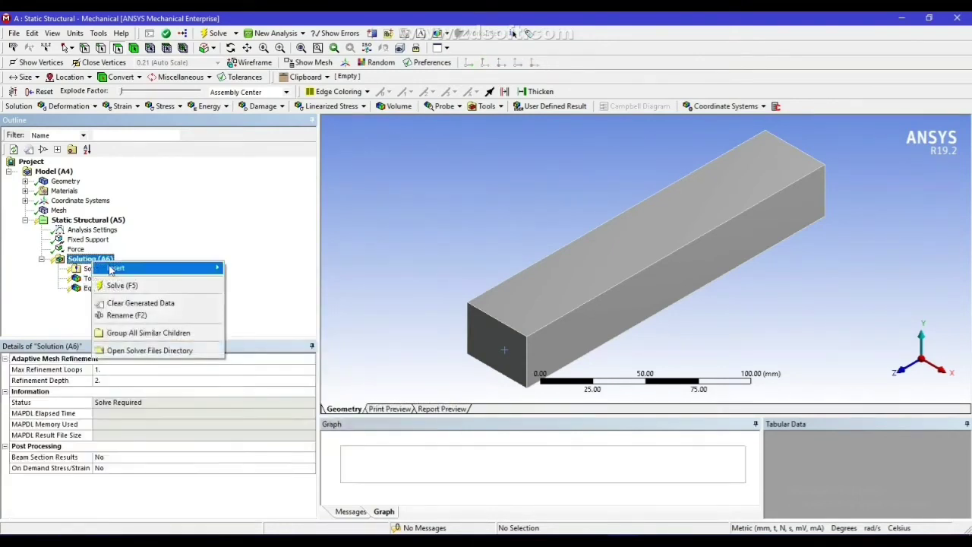
mouse_move(175, 267)
mouse_move(270, 370)
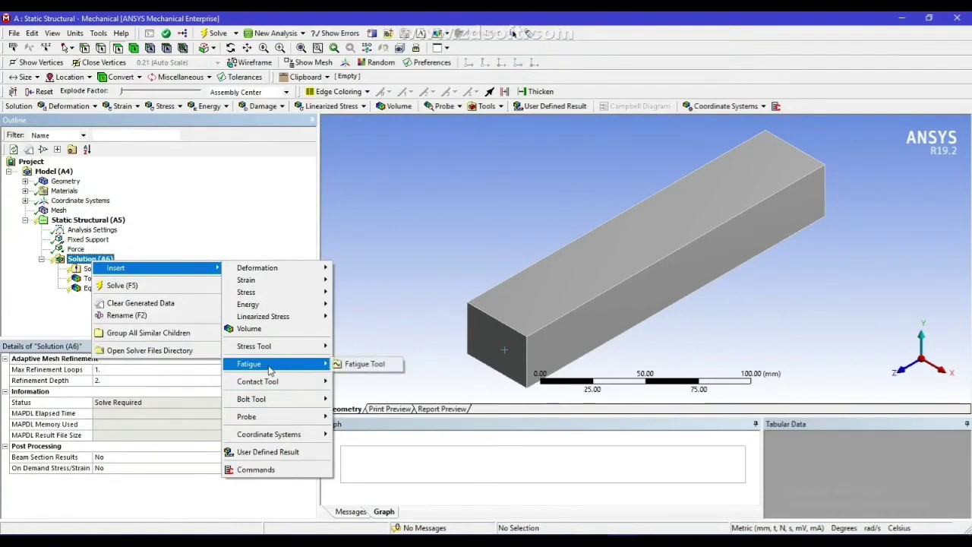
click(358, 365)
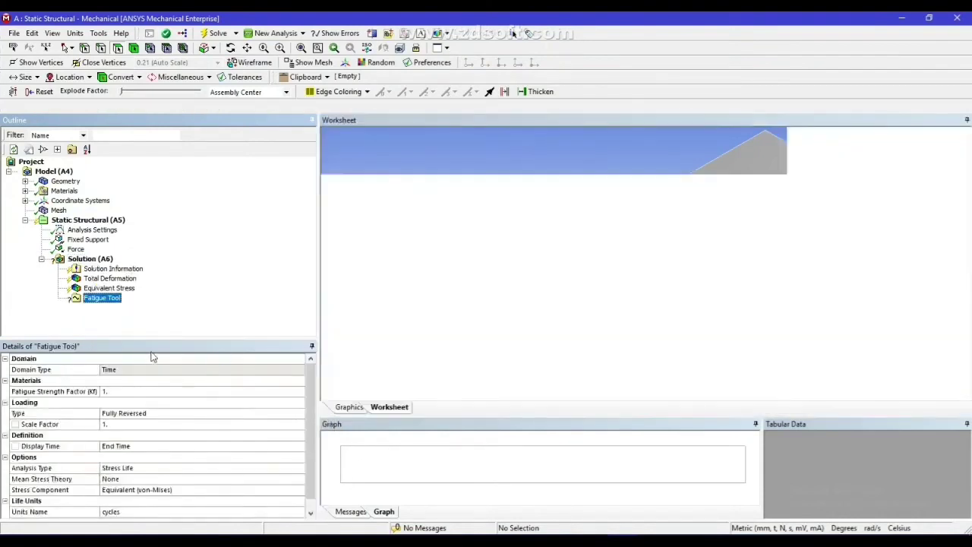
right_click(103, 299)
mouse_move(155, 304)
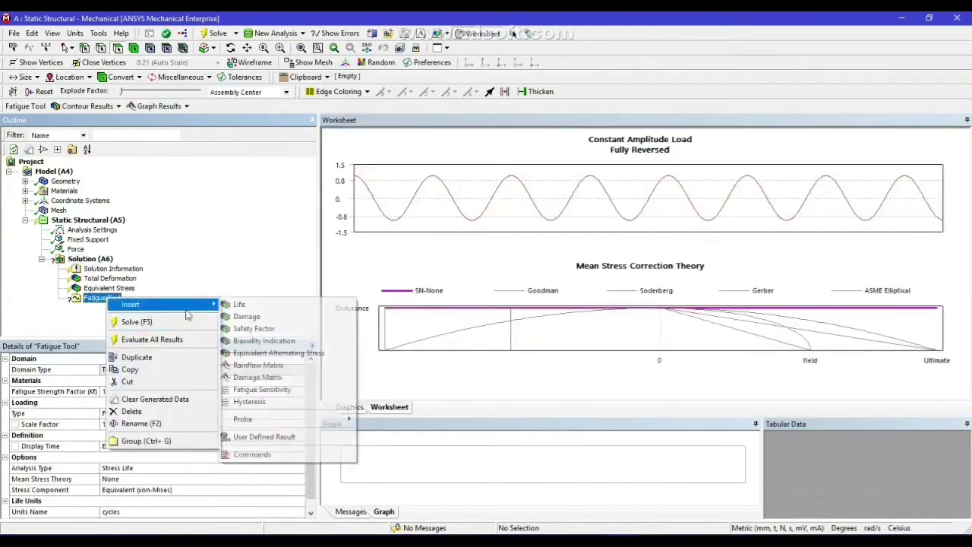
click(256, 330)
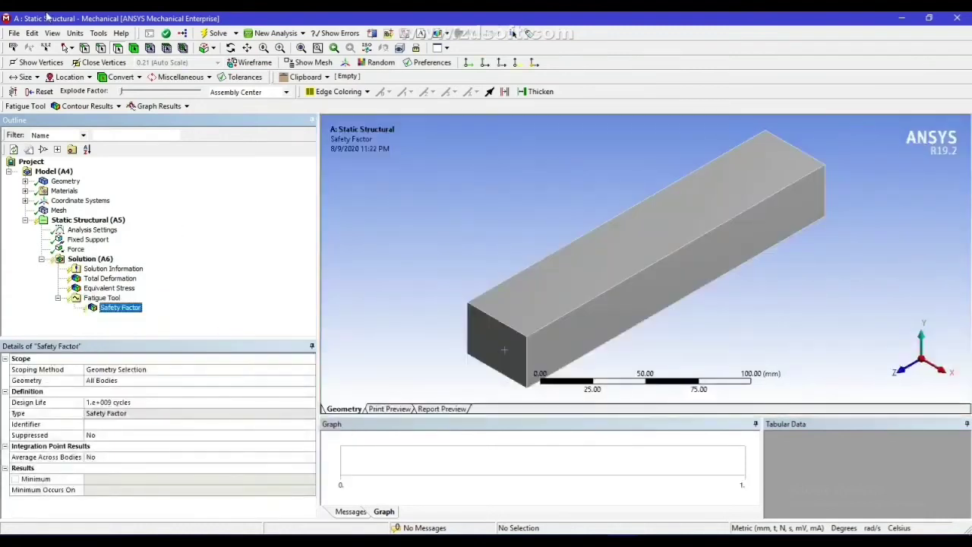
- Solve the static structural analysis and display the Total Deformation result
click(215, 34)
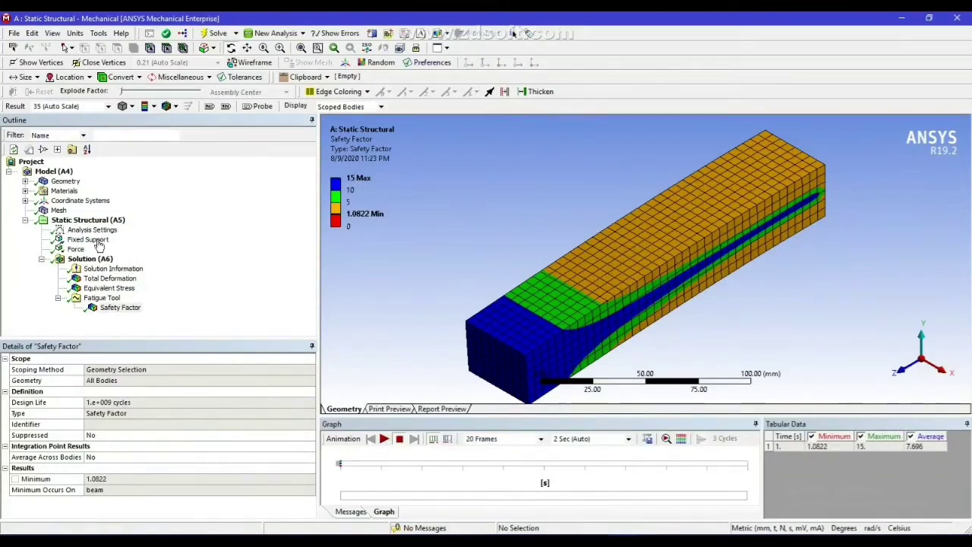
click(104, 280)
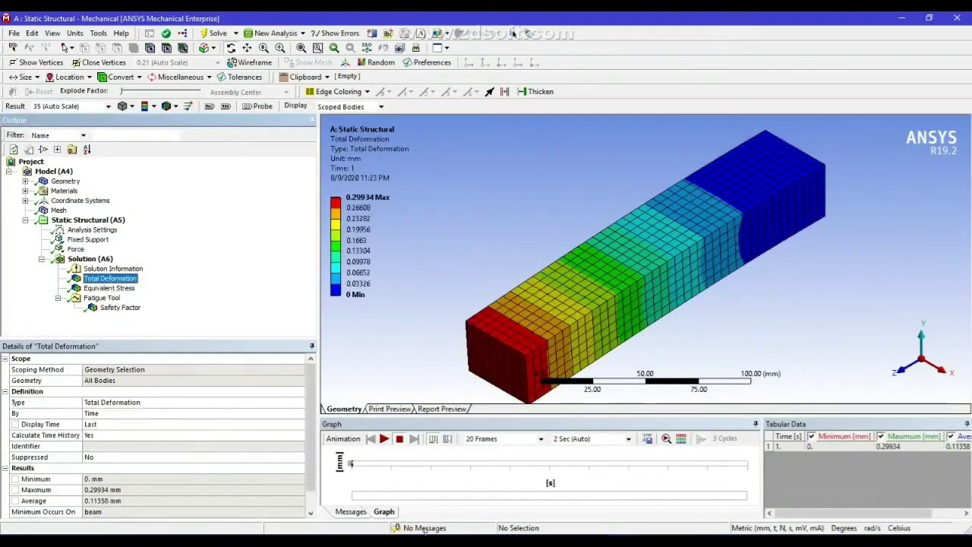
- Play the animation of the Total Deformation result and display the Equivalent Stress result
click(384, 441)
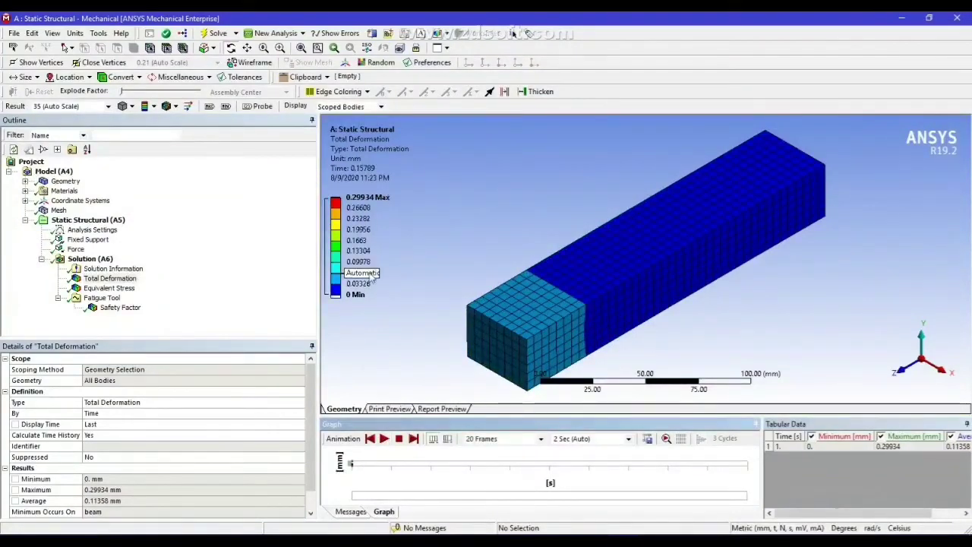
click(362, 210)
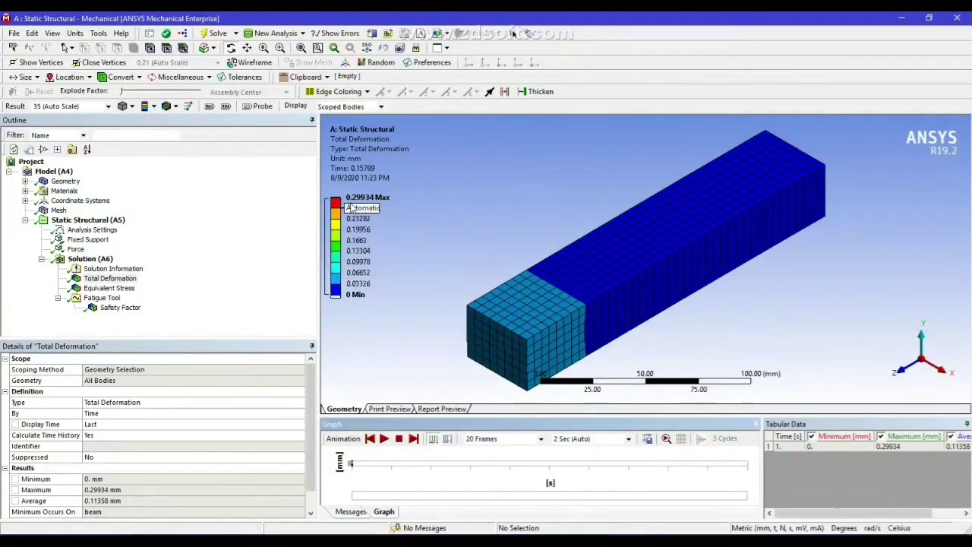
click(414, 198)
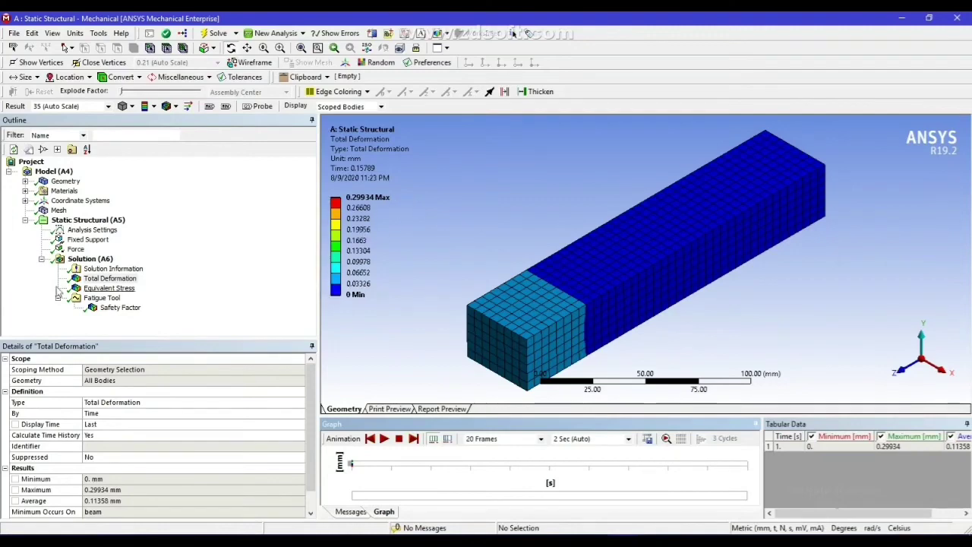
click(110, 288)
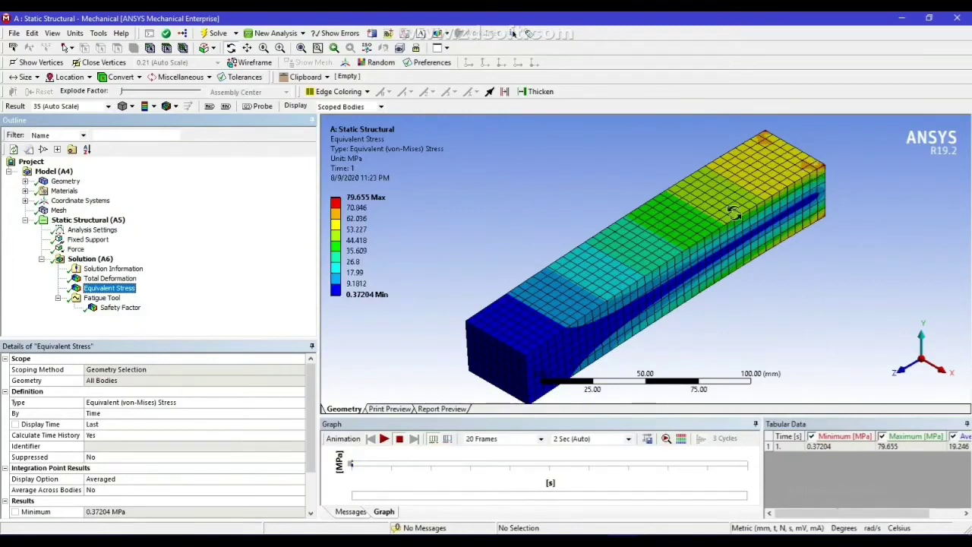
- Display the Safety Factor result and mark its Minimum value as an output parameter
click(121, 309)
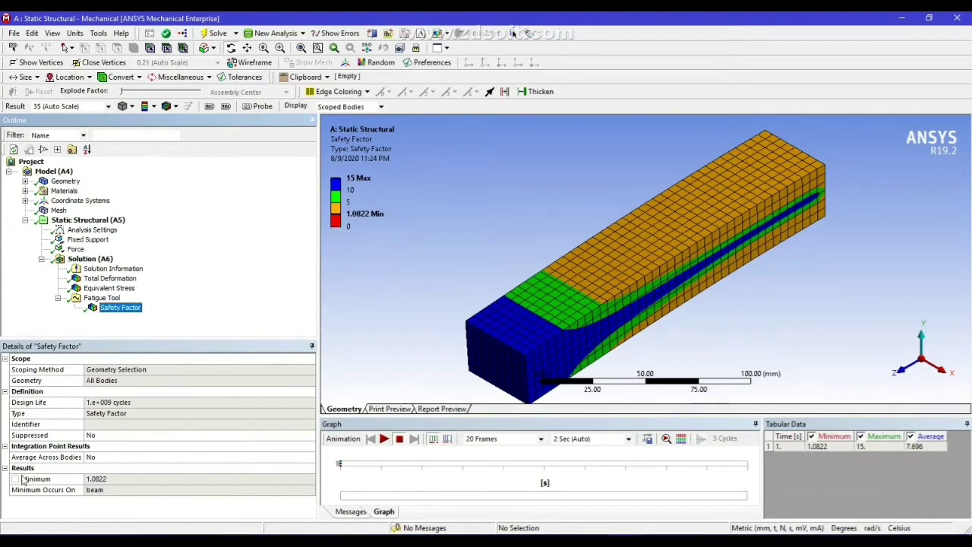
click(114, 479)
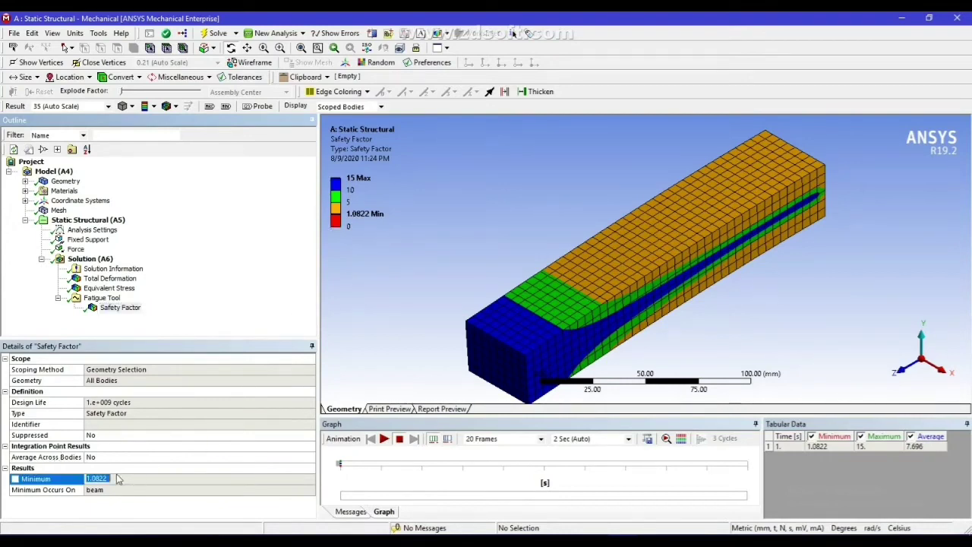
click(36, 479)
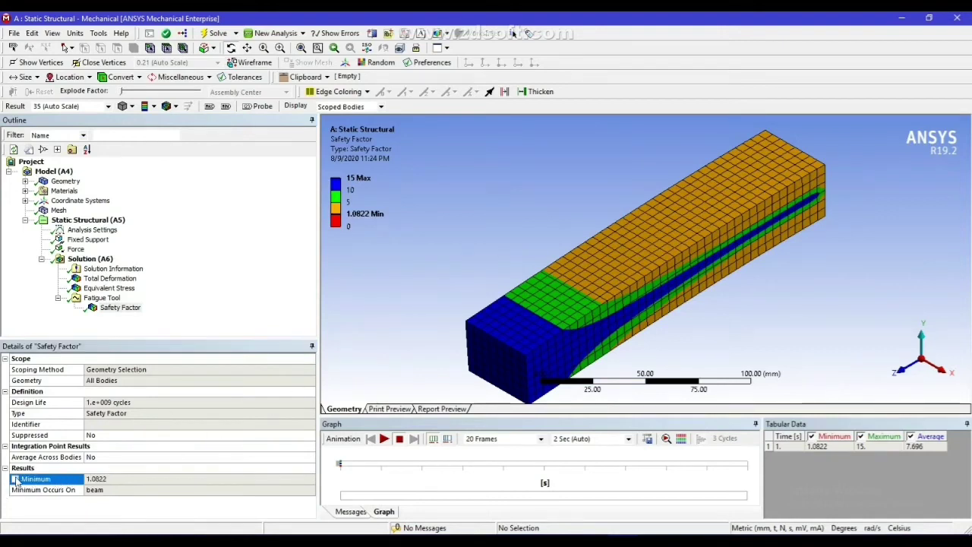
click(15, 479)
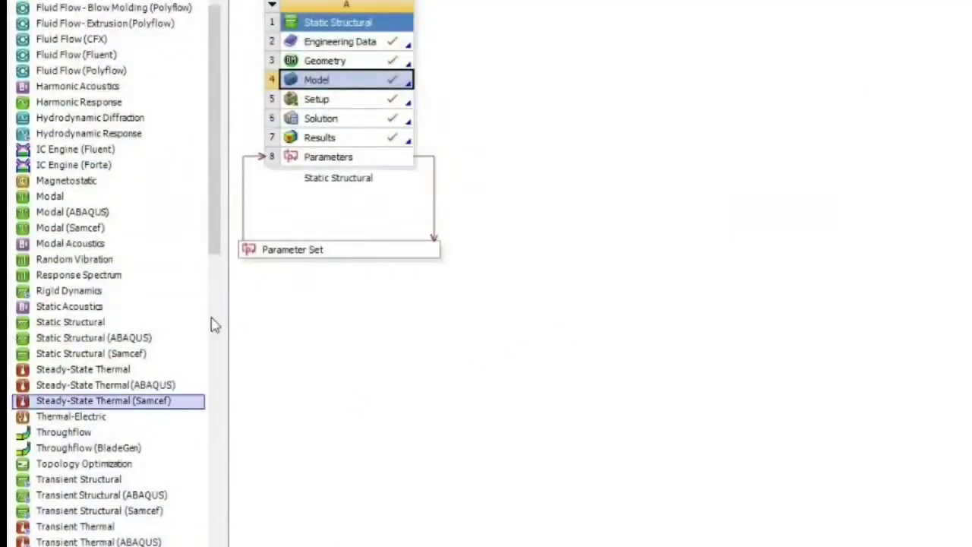
- Add a Response Surface system to the project schematic and open its Design of Experiments
drag(217, 233, 255, 527)
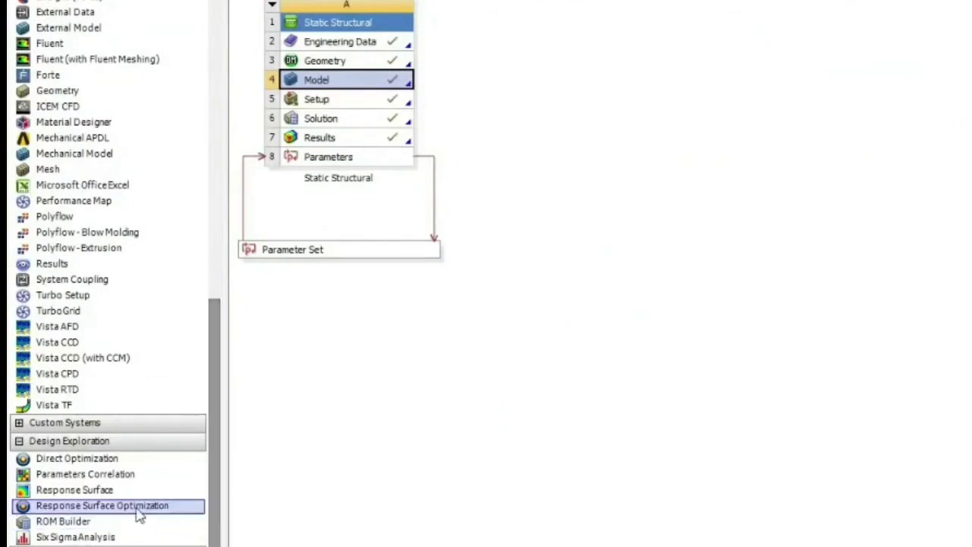
drag(53, 493, 348, 278)
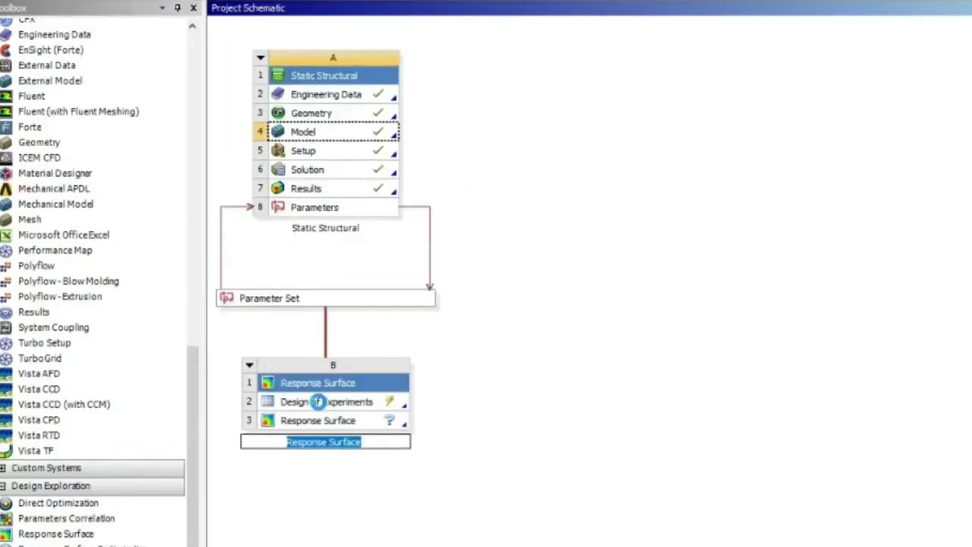
double_click(345, 357)
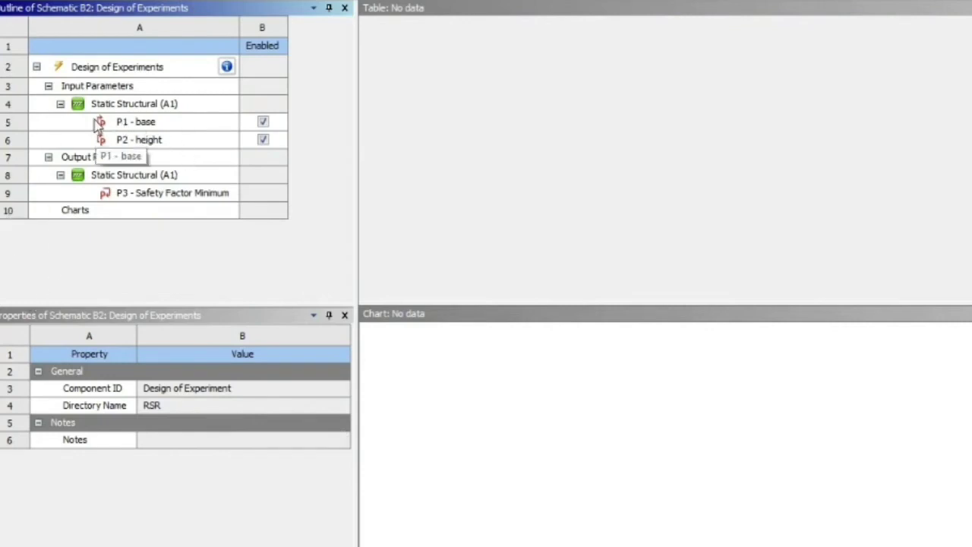
- Set the P1 - base parameter's lower bound to 35 mm and upper bound to 45 mm
click(143, 123)
click(151, 144)
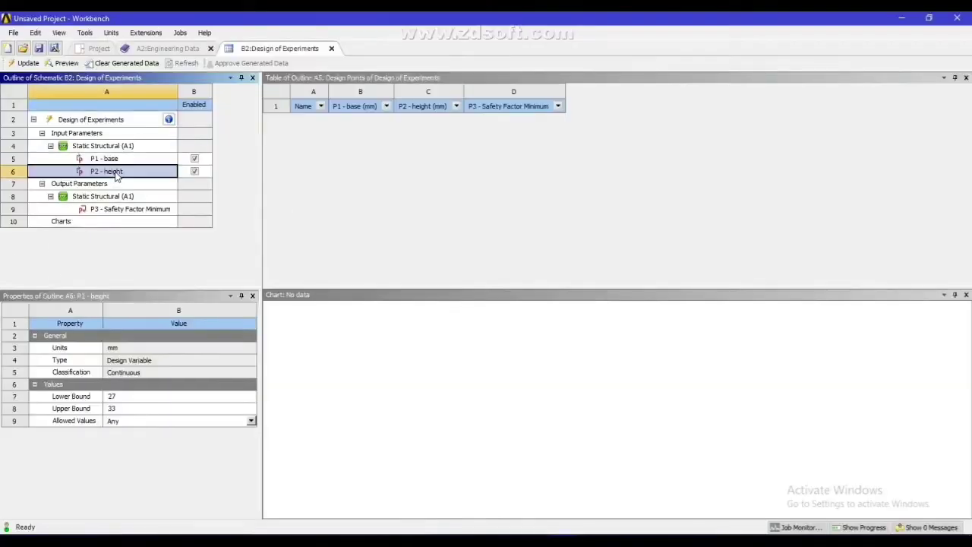
click(117, 160)
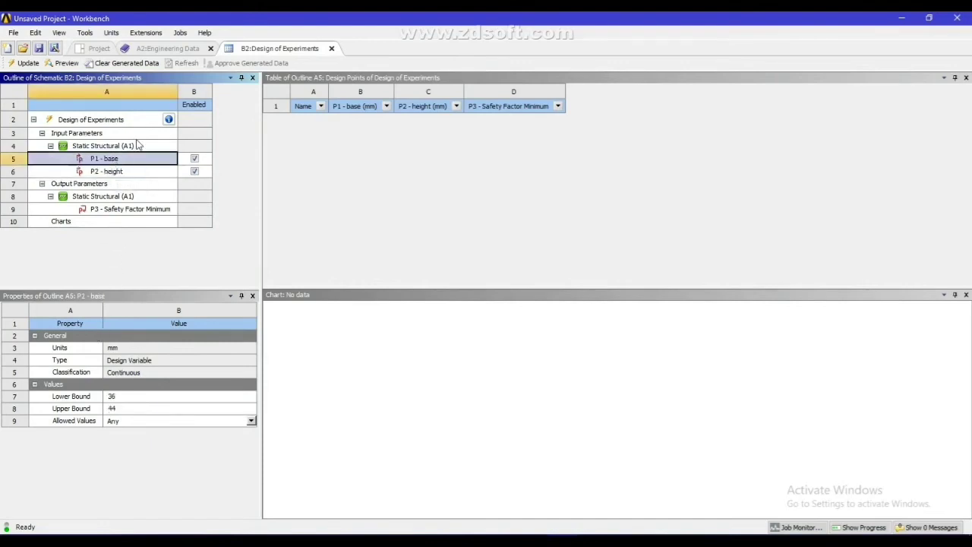
click(125, 402)
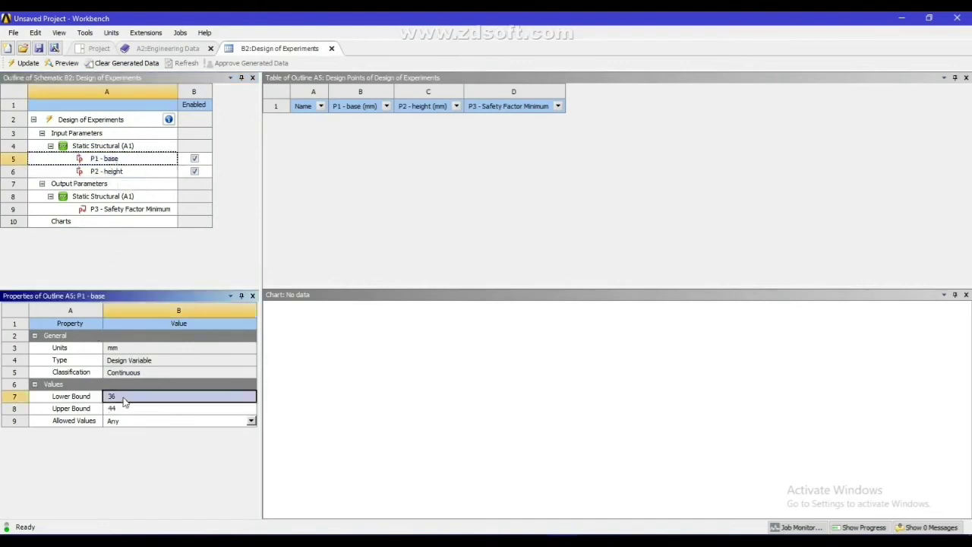
text(3)
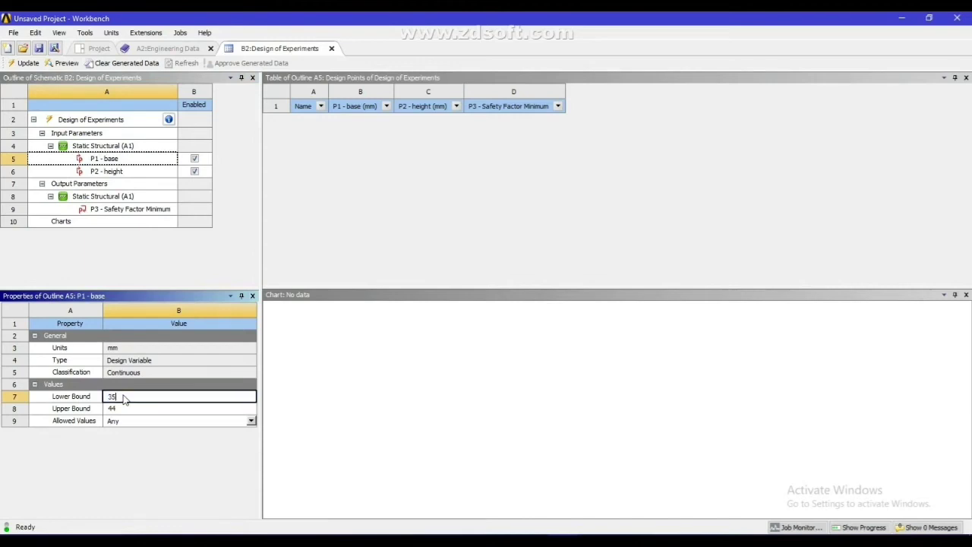
click(112, 408)
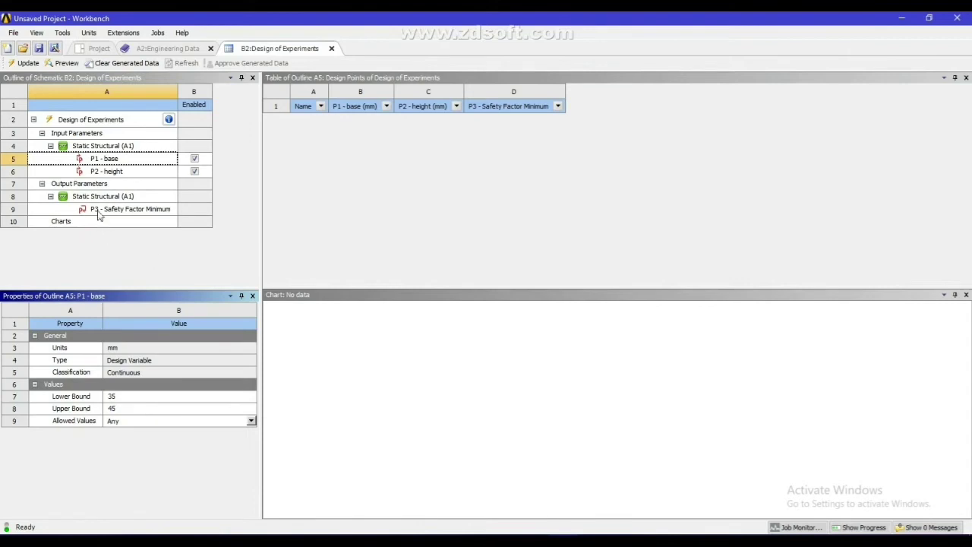
- Set the P2 - height parameter's lower bound to 25 mm and upper bound to 35 mm
click(120, 173)
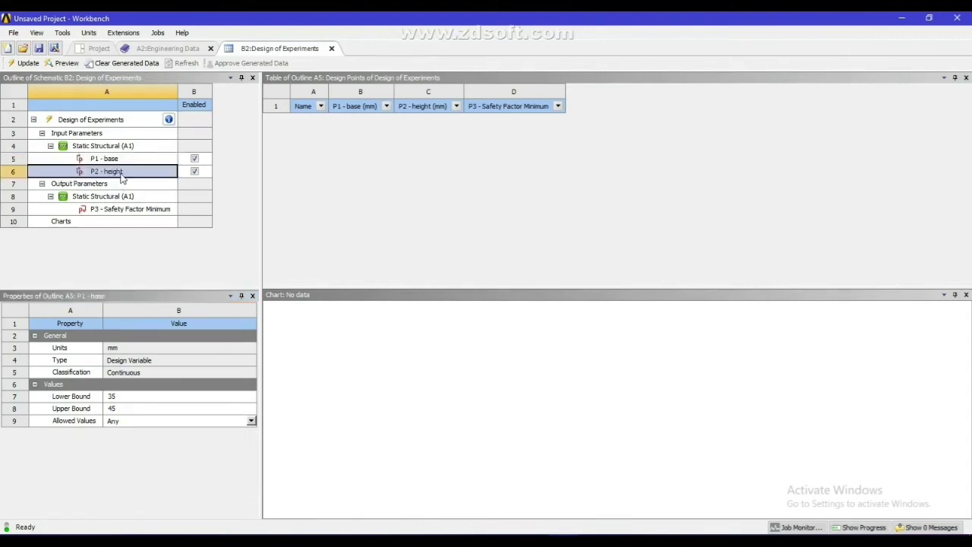
click(131, 400)
text(2)
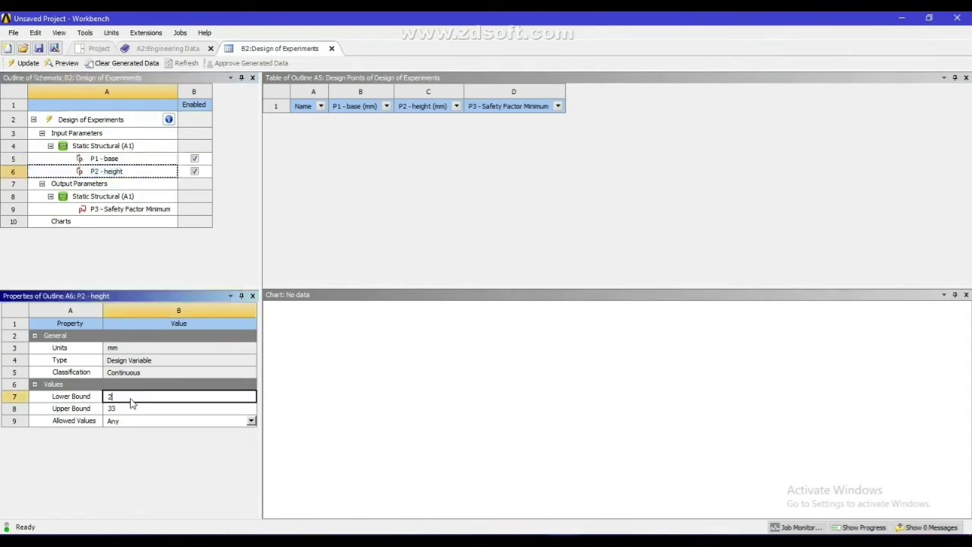
text(5)
click(119, 410)
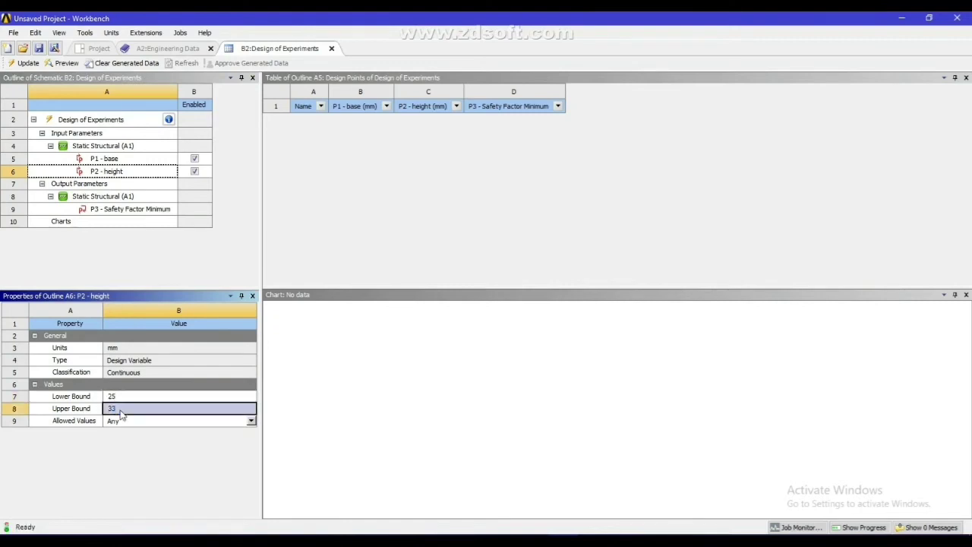
text(3)
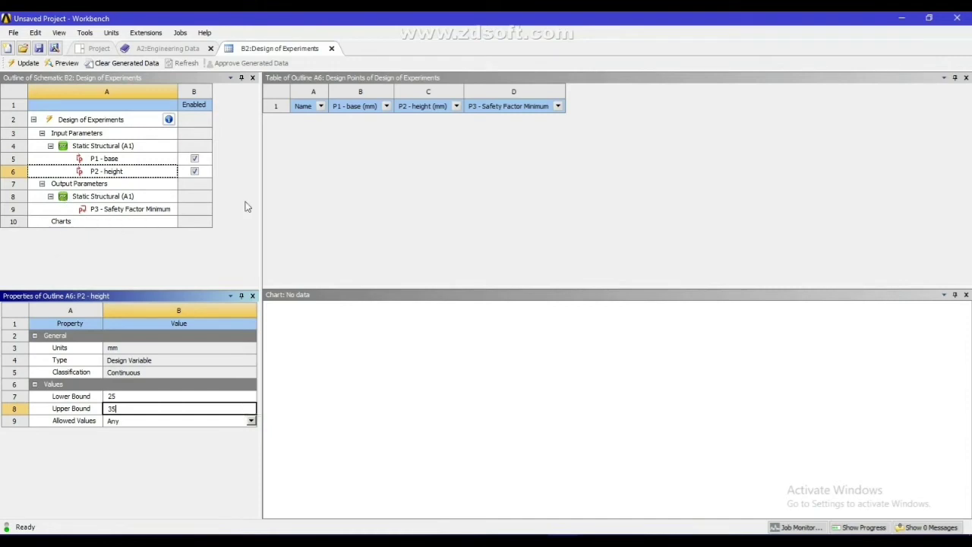
- Update the Design of Experiments and review the base and height bounds against the computed safety factors
click(18, 64)
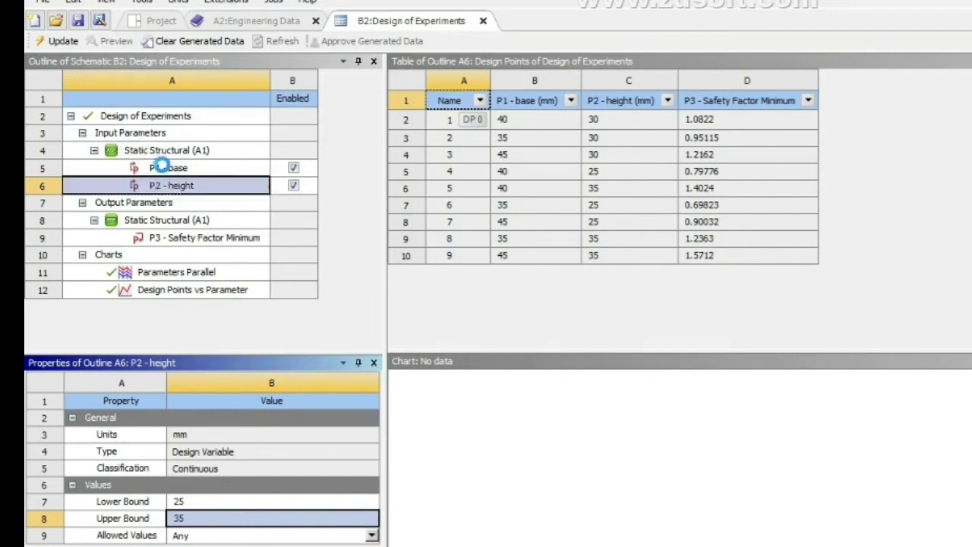
click(163, 168)
click(181, 187)
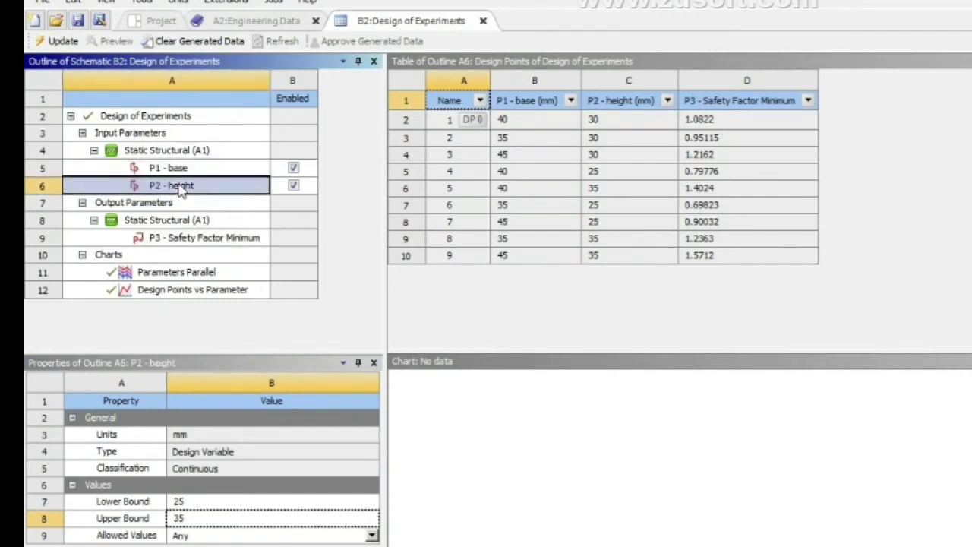
click(181, 171)
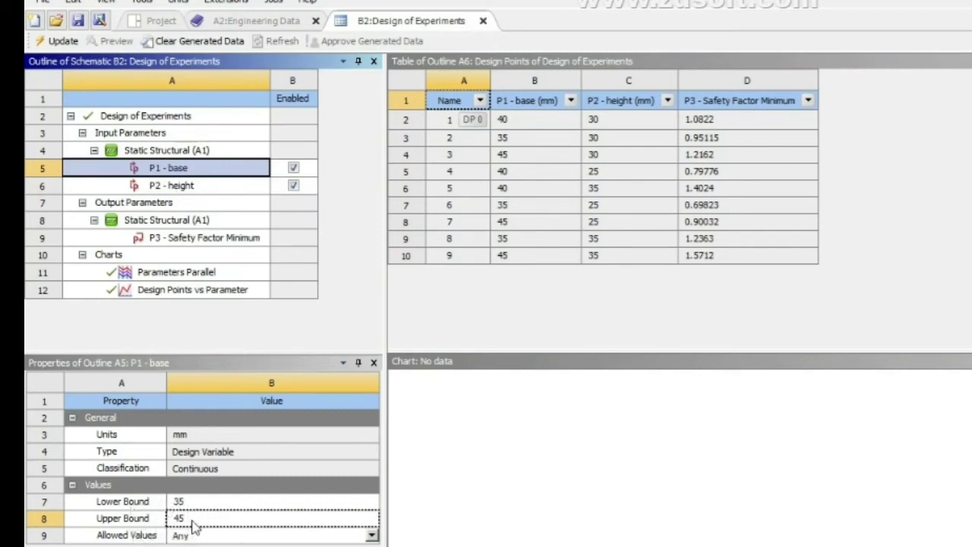
click(176, 190)
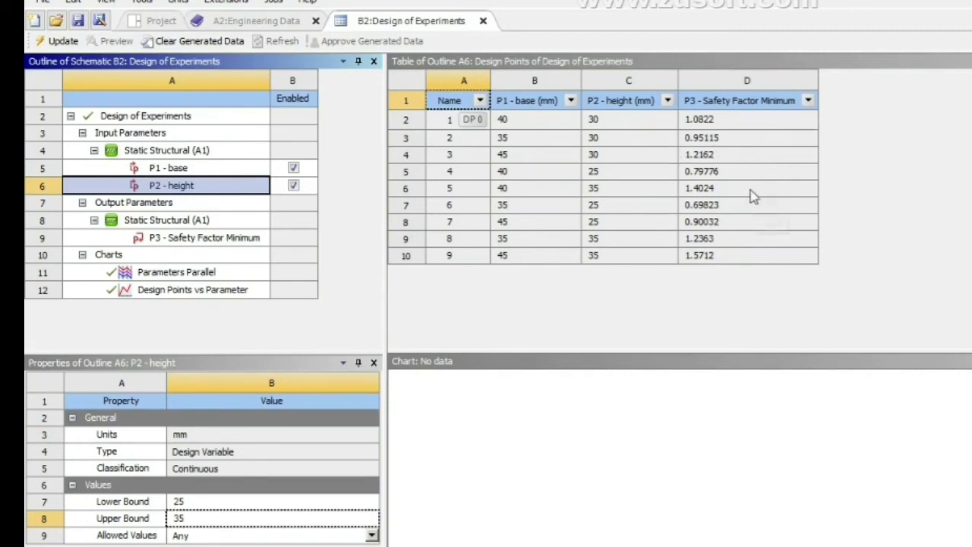
click(704, 257)
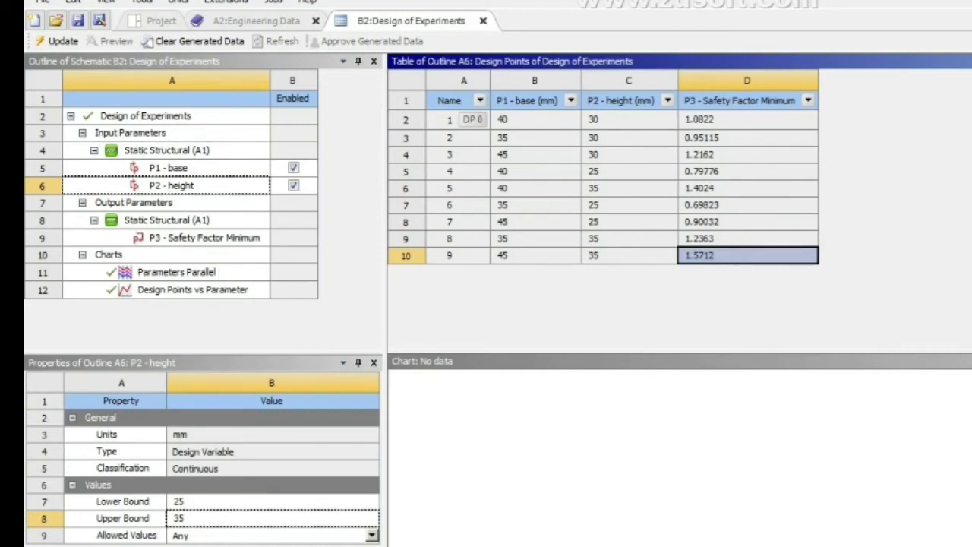
- Return to the project schematic, open the Response Surface component and update it
click(161, 20)
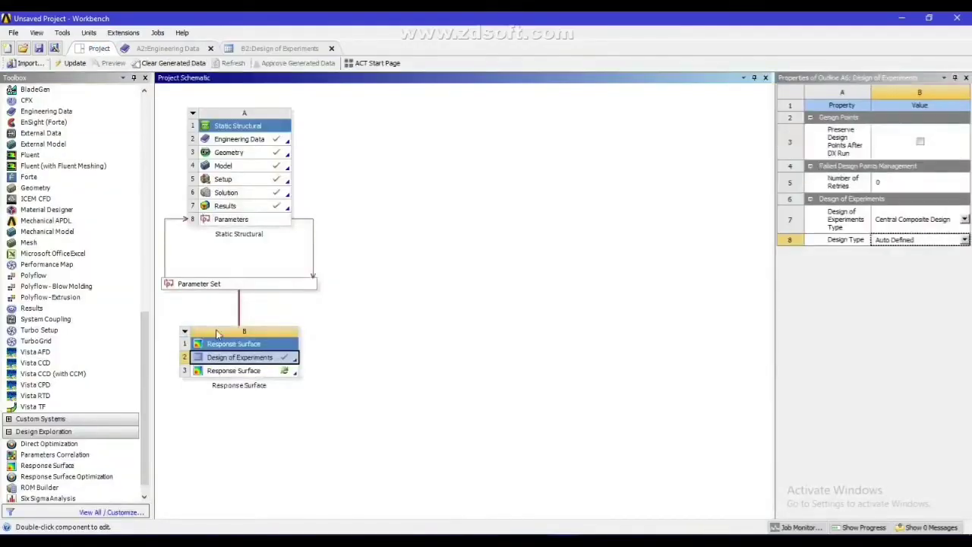
double_click(235, 372)
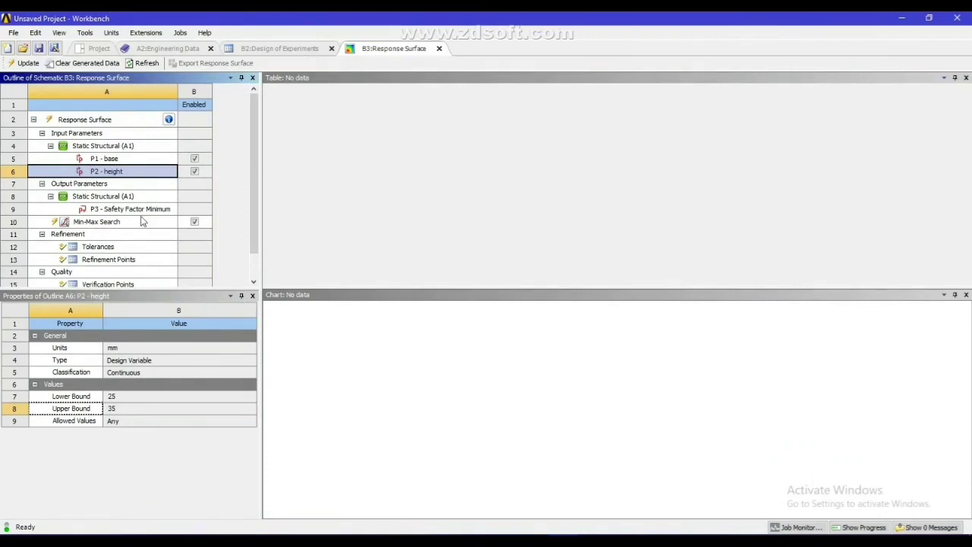
click(22, 63)
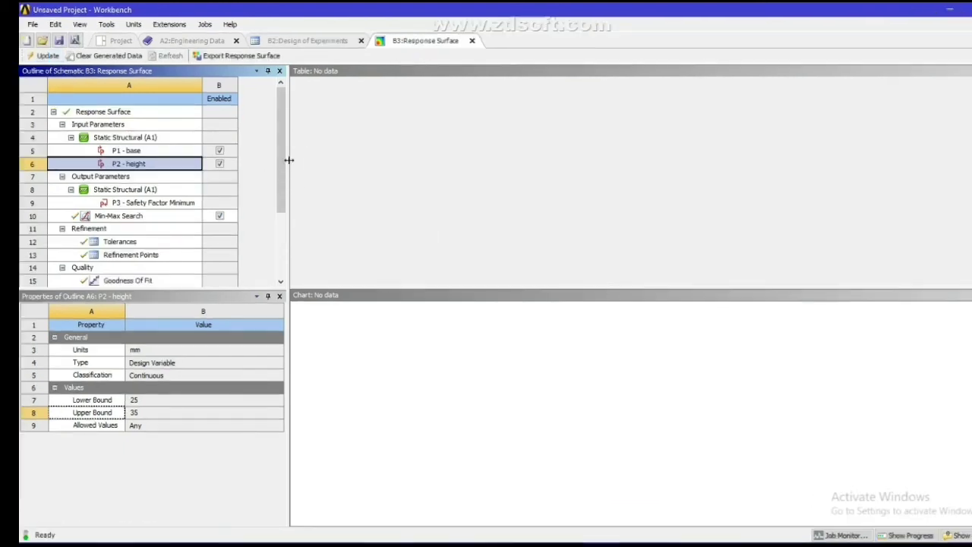
- Display the Response chart for the minimum safety factor in 3D mode and examine the surface from several angles
drag(284, 158, 285, 208)
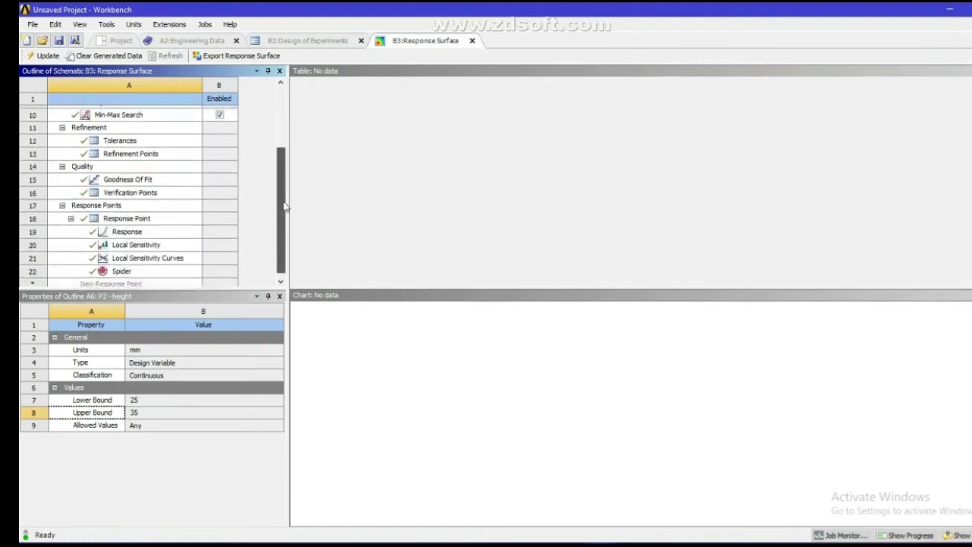
click(131, 234)
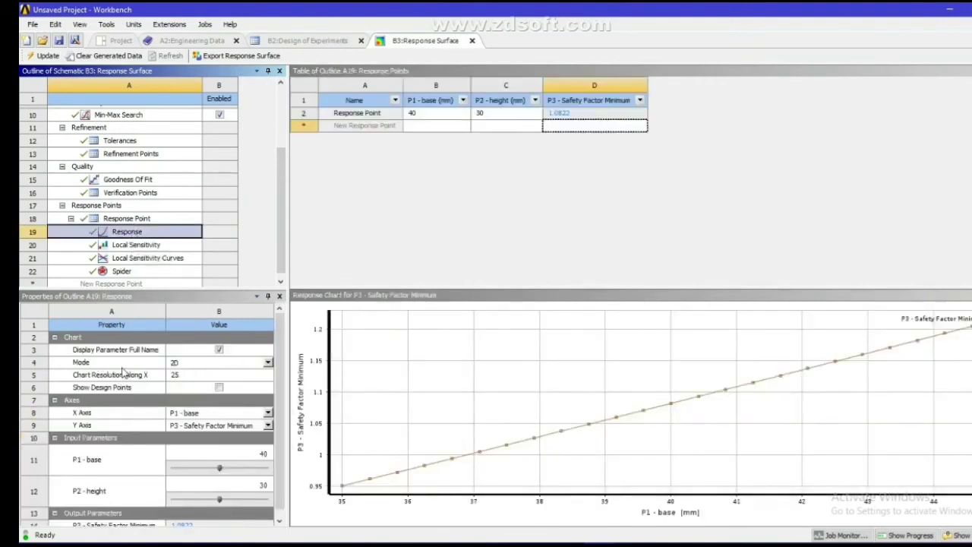
click(267, 362)
click(205, 379)
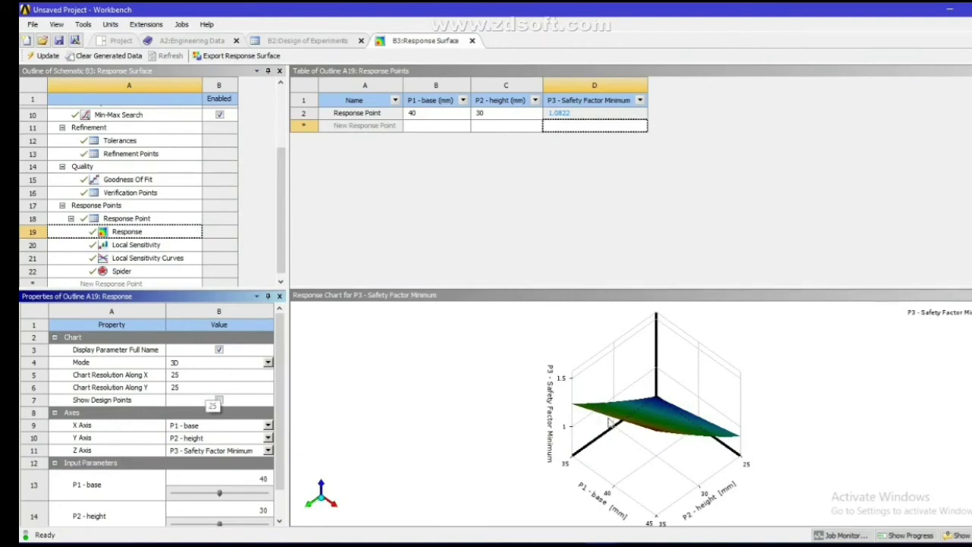
drag(610, 425, 620, 457)
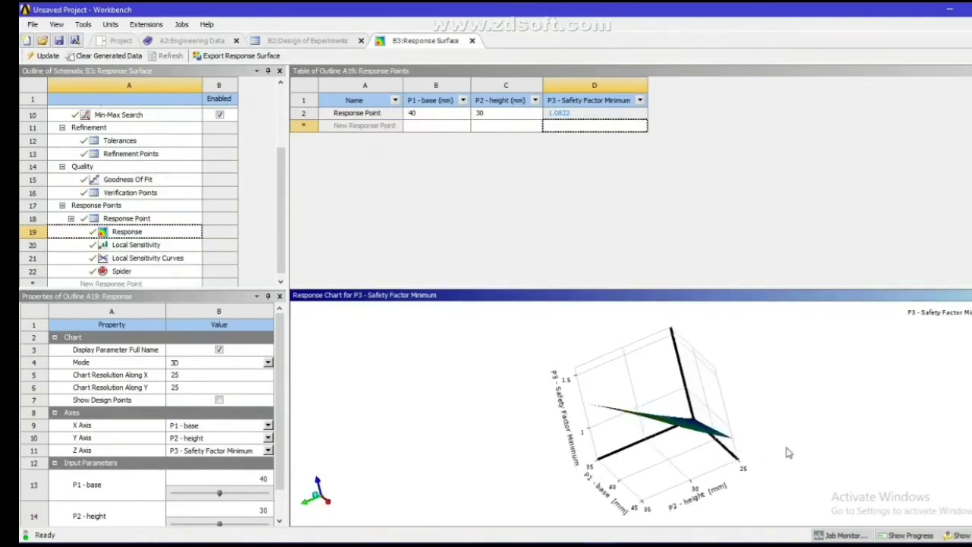
drag(789, 453, 704, 441)
drag(644, 427, 116, 472)
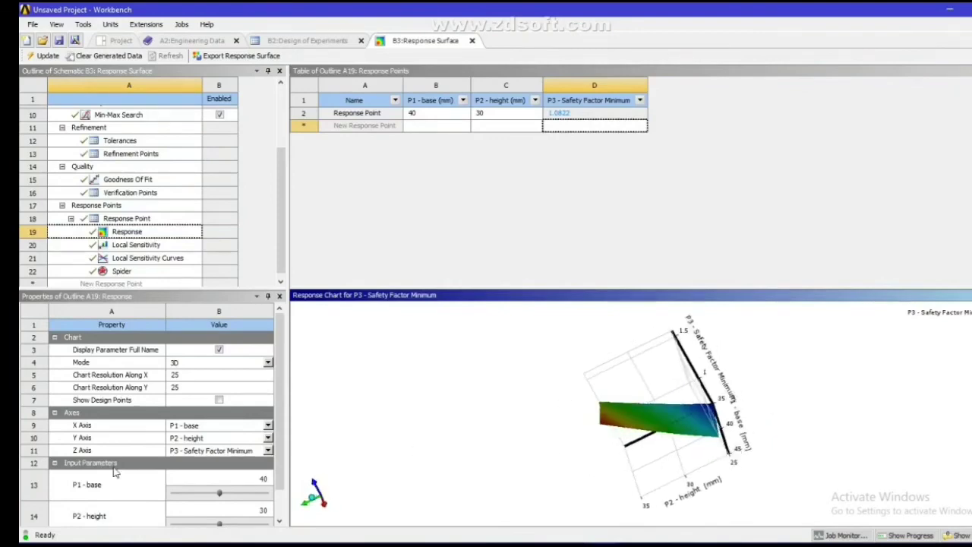
- Look over the Engineering Data and the design points table in the Design of Experiments
click(211, 41)
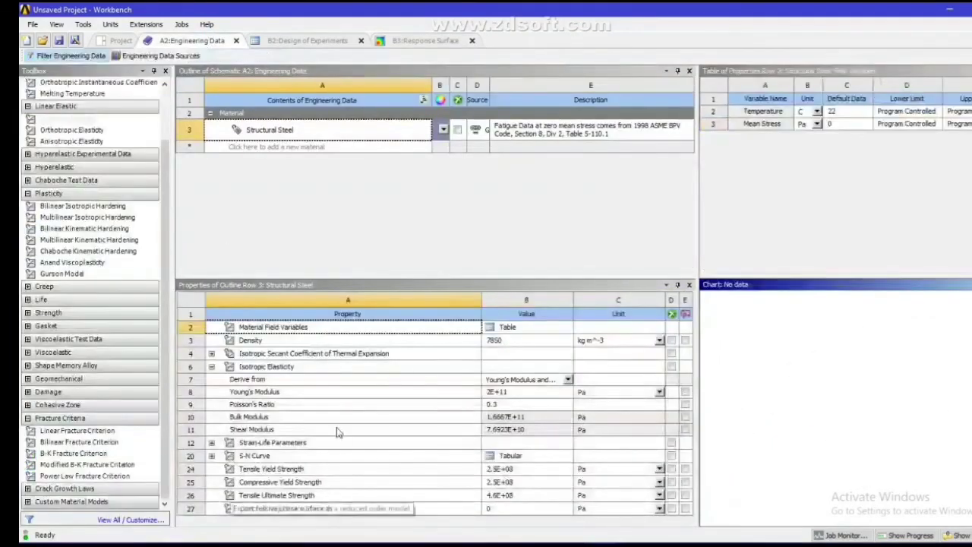
click(332, 42)
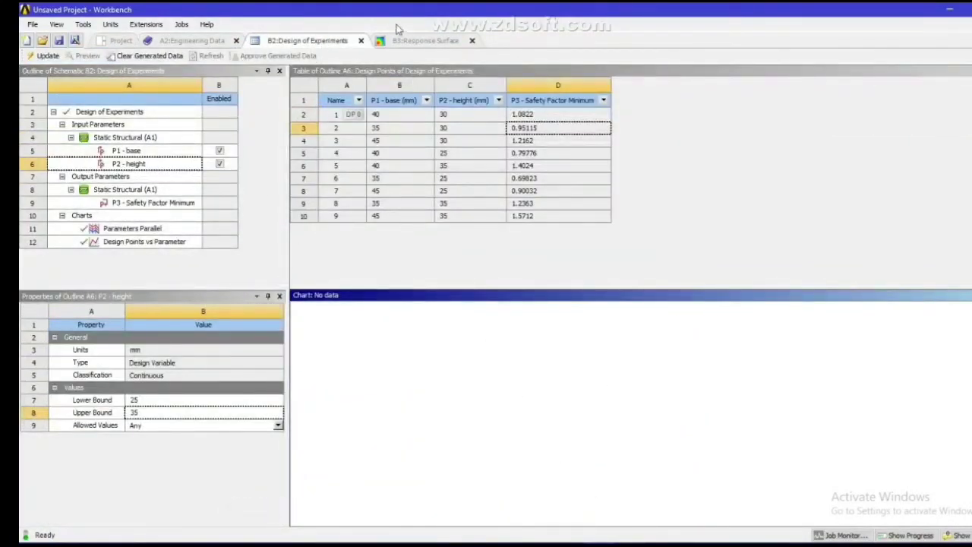
- Add a Response Surface Optimization system linked to the existing Response Surface in the project schematic and open its Optimization component
click(429, 41)
click(193, 41)
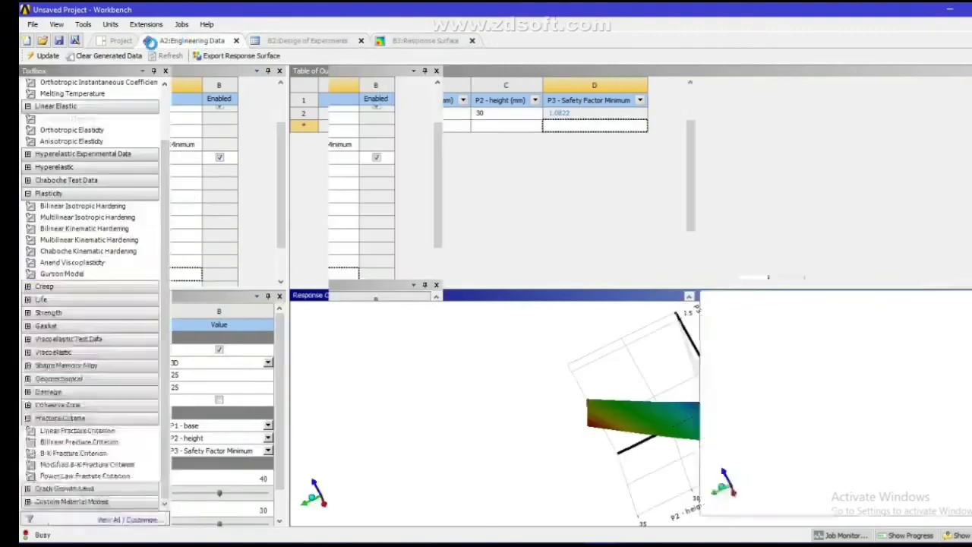
click(119, 42)
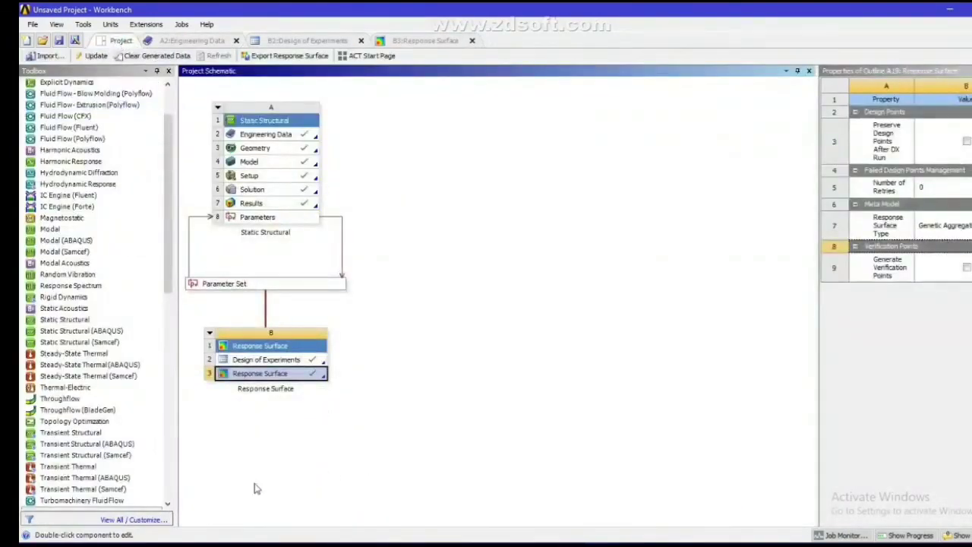
drag(167, 281, 195, 486)
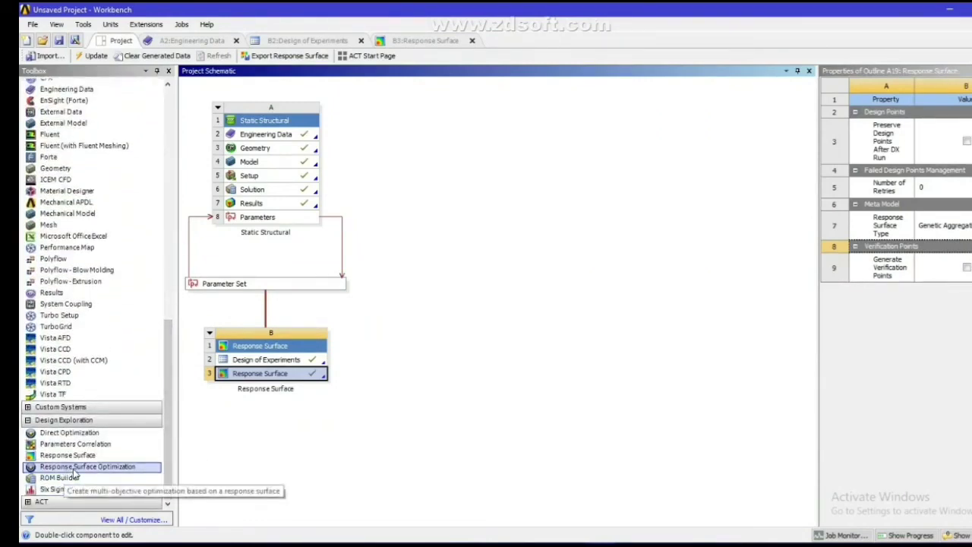
drag(74, 472, 295, 375)
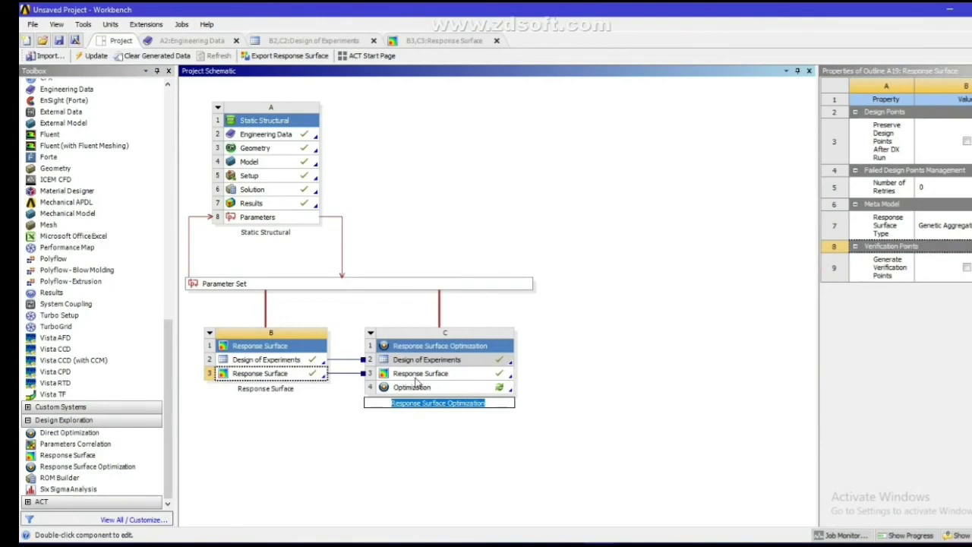
double_click(454, 389)
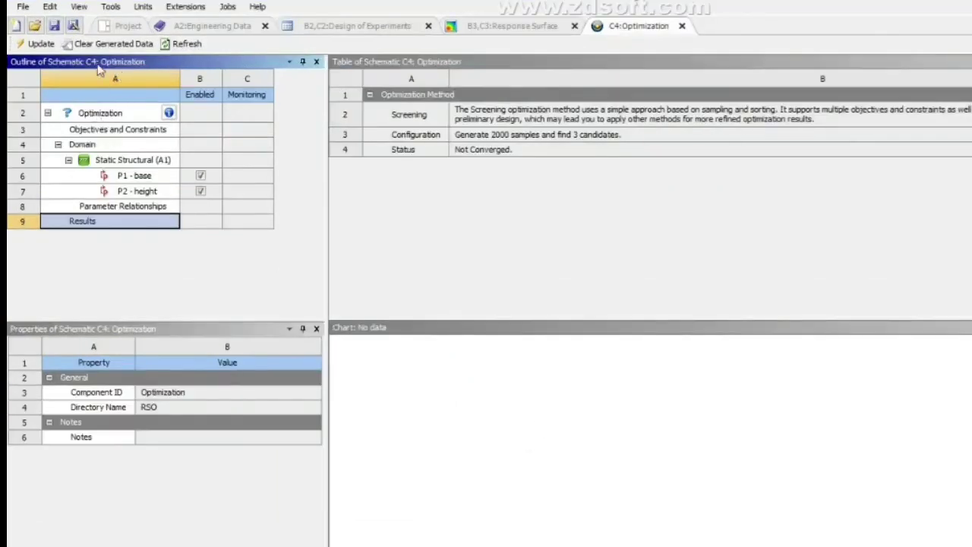
- Add an objective for P3 - Safety Factor Minimum that seeks a target of 1.5, and update the optimization
click(116, 129)
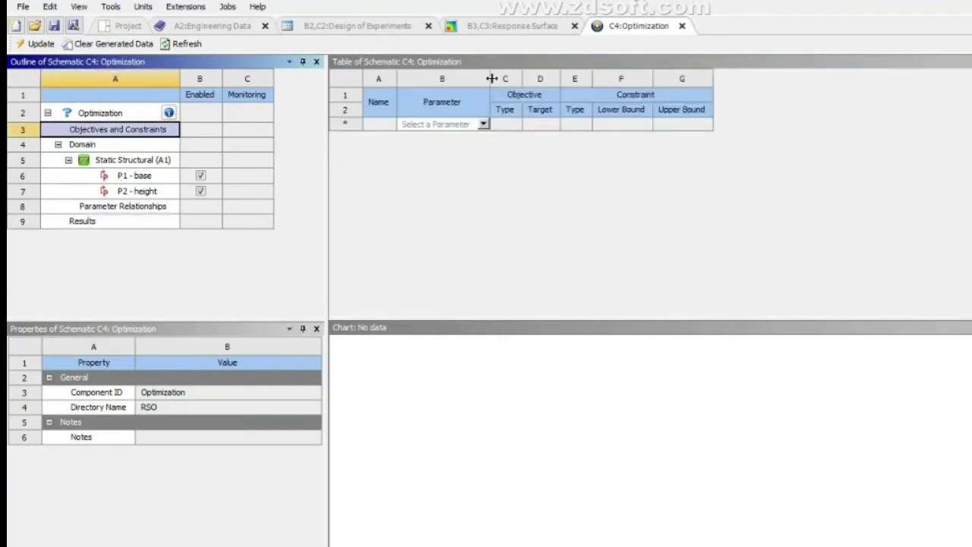
click(483, 125)
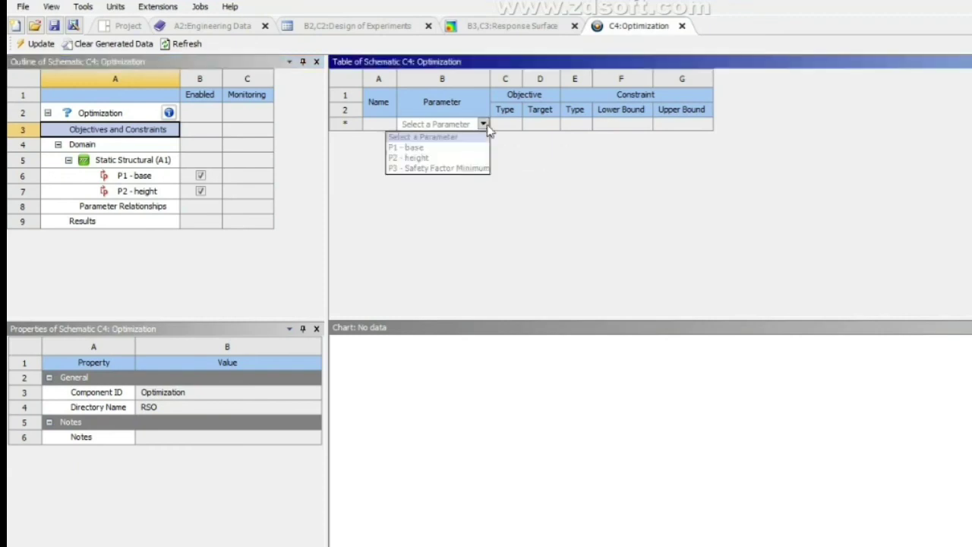
click(445, 168)
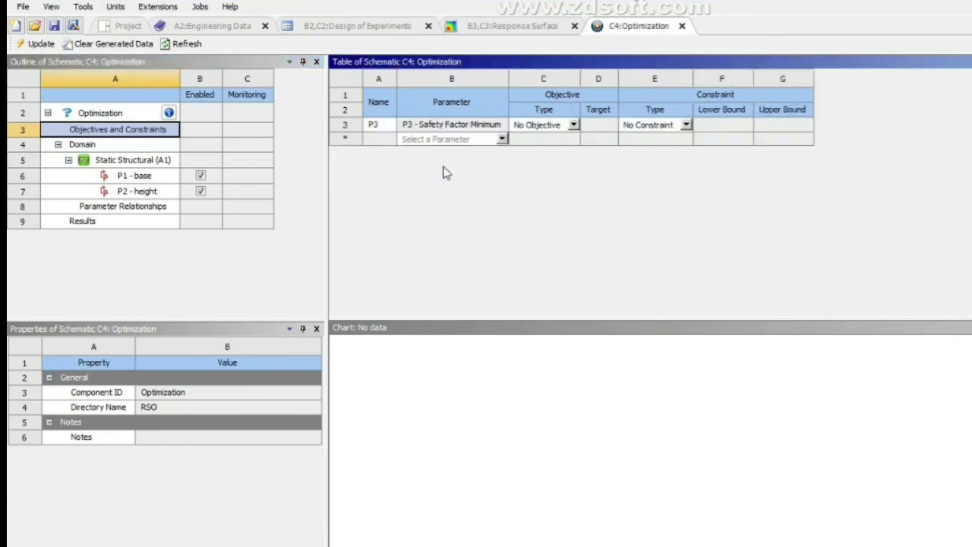
click(573, 125)
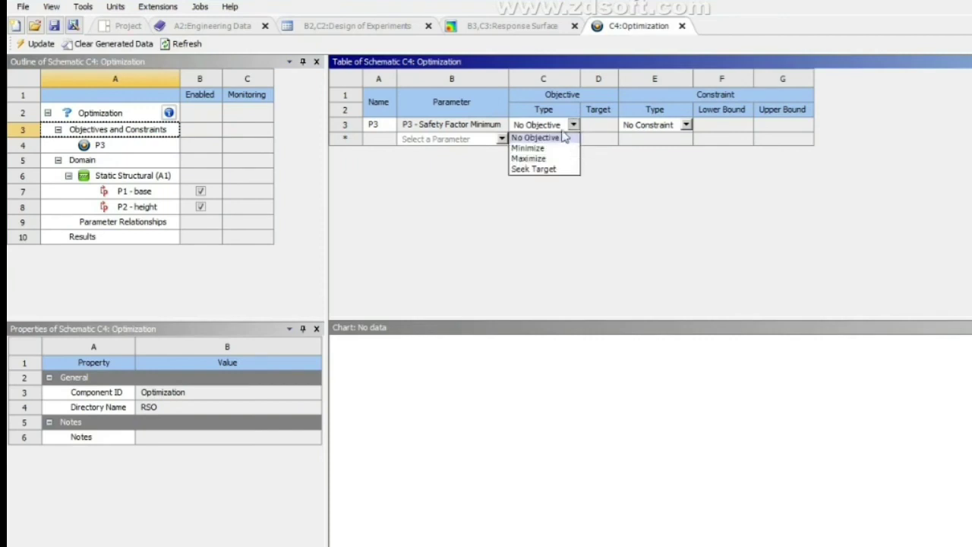
click(546, 169)
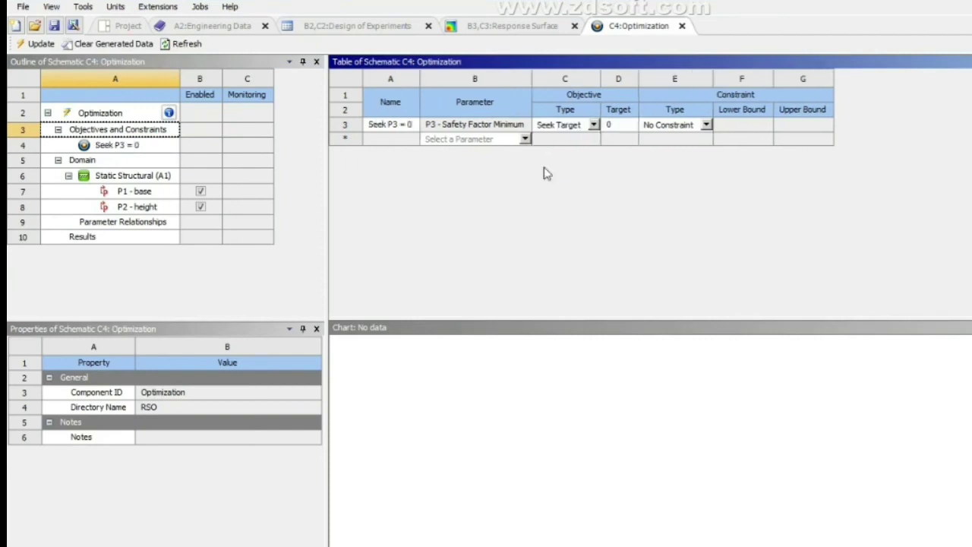
click(622, 124)
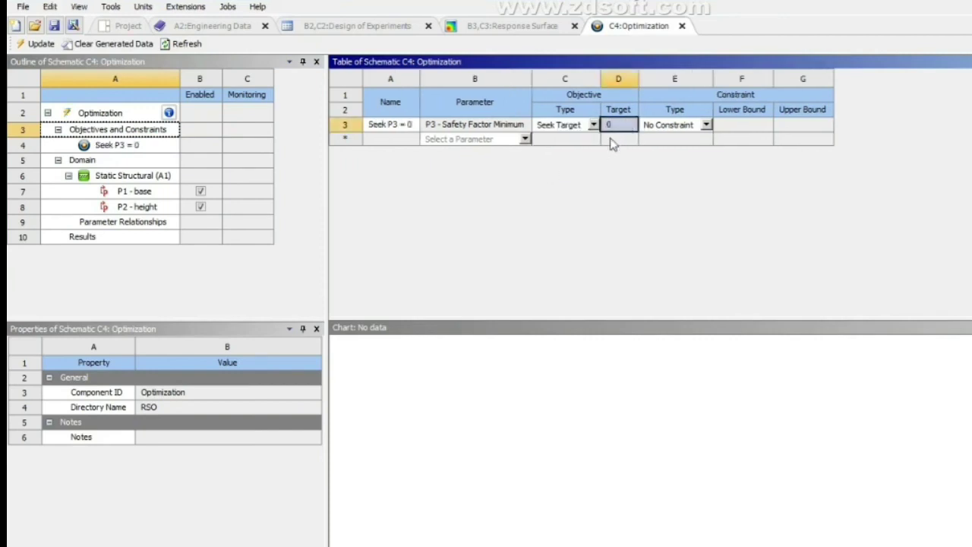
text(1.5)
key(Return)
click(38, 44)
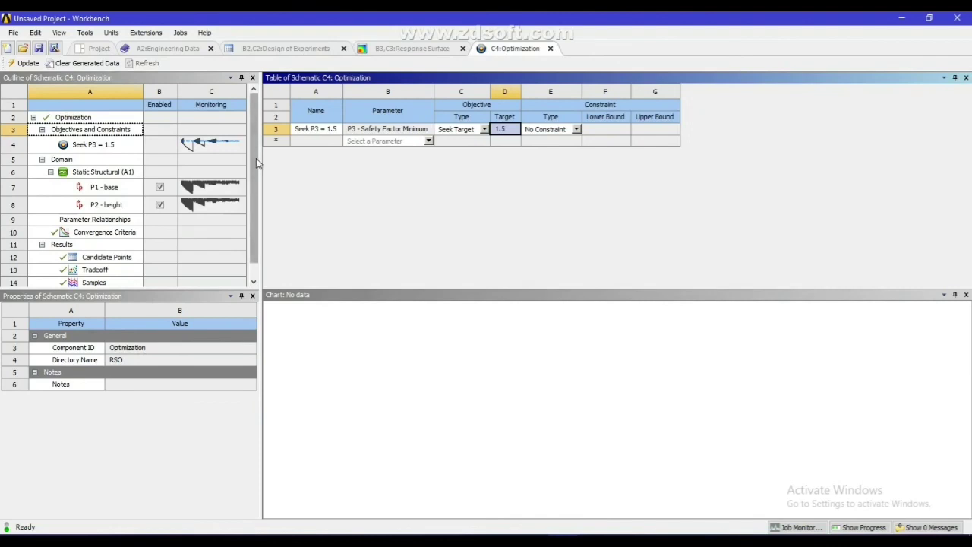
- Display the optimization's Candidate Points and compare their base, height, safety factor and variation from reference
drag(256, 158, 259, 183)
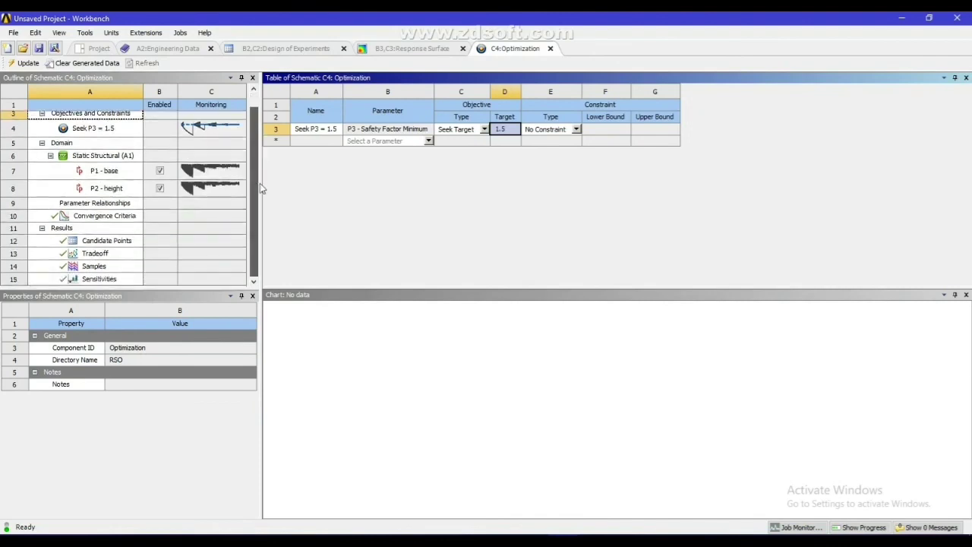
click(109, 241)
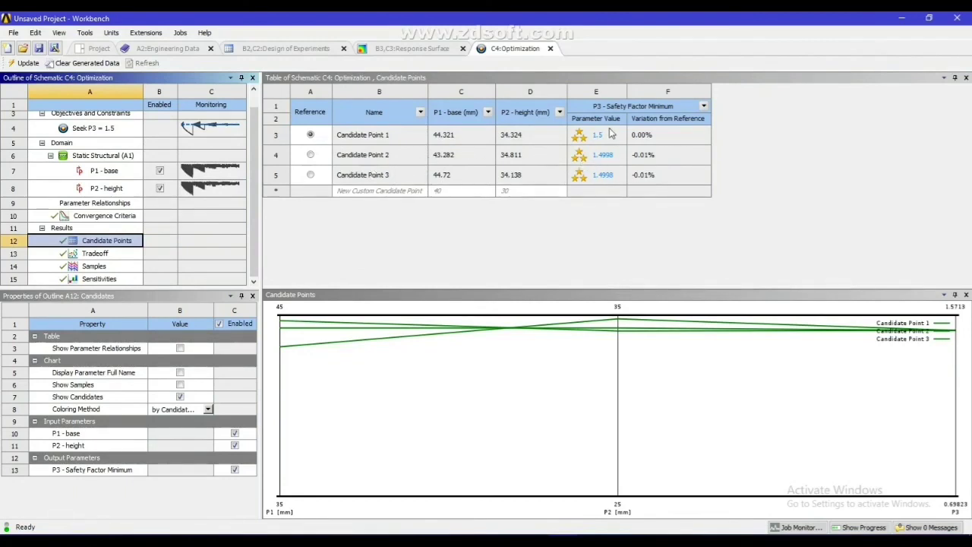
click(604, 179)
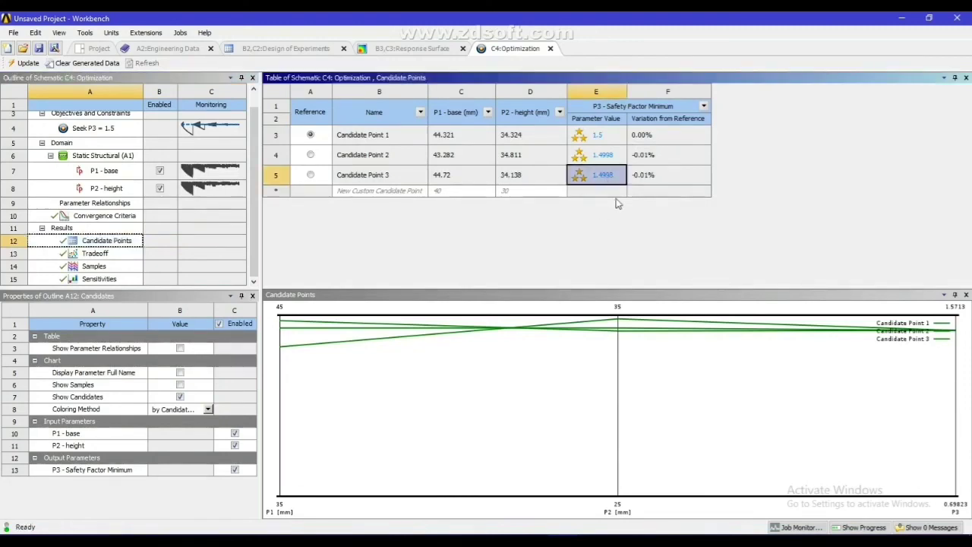
click(613, 142)
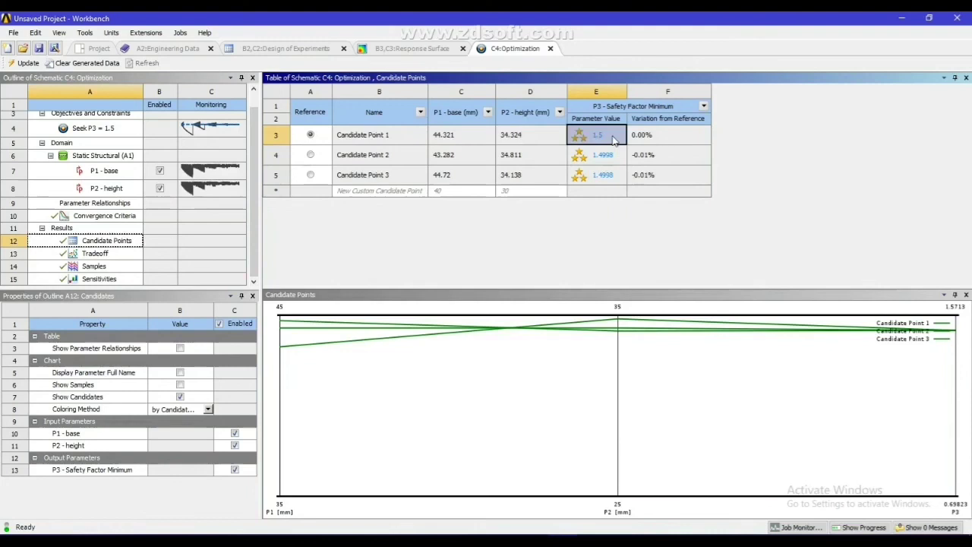
click(651, 142)
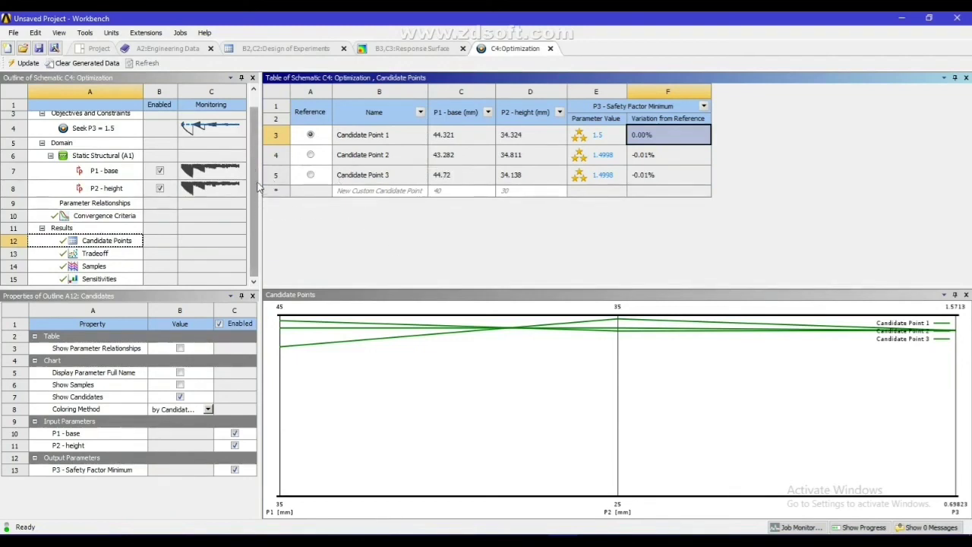
scroll(262, 163, up, 1)
scroll(261, 177, down, 1)
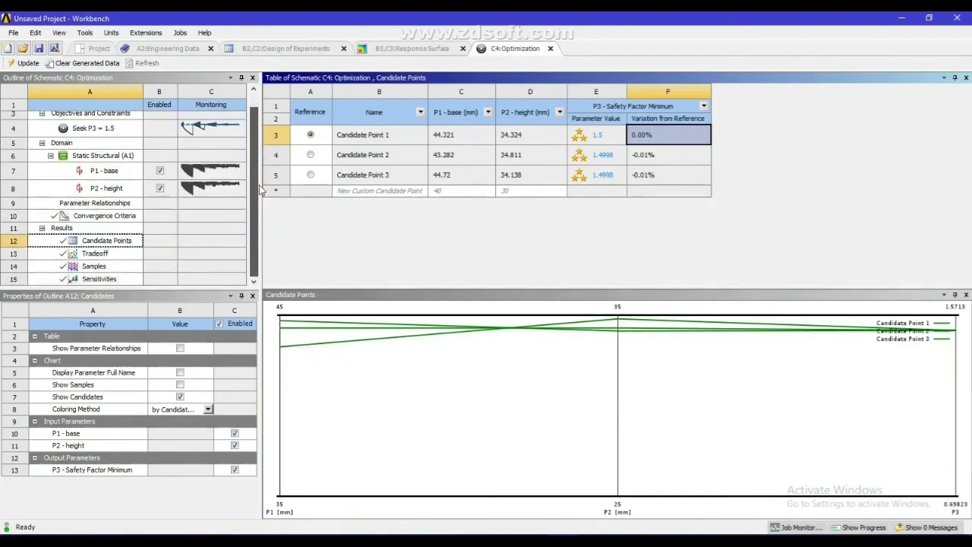